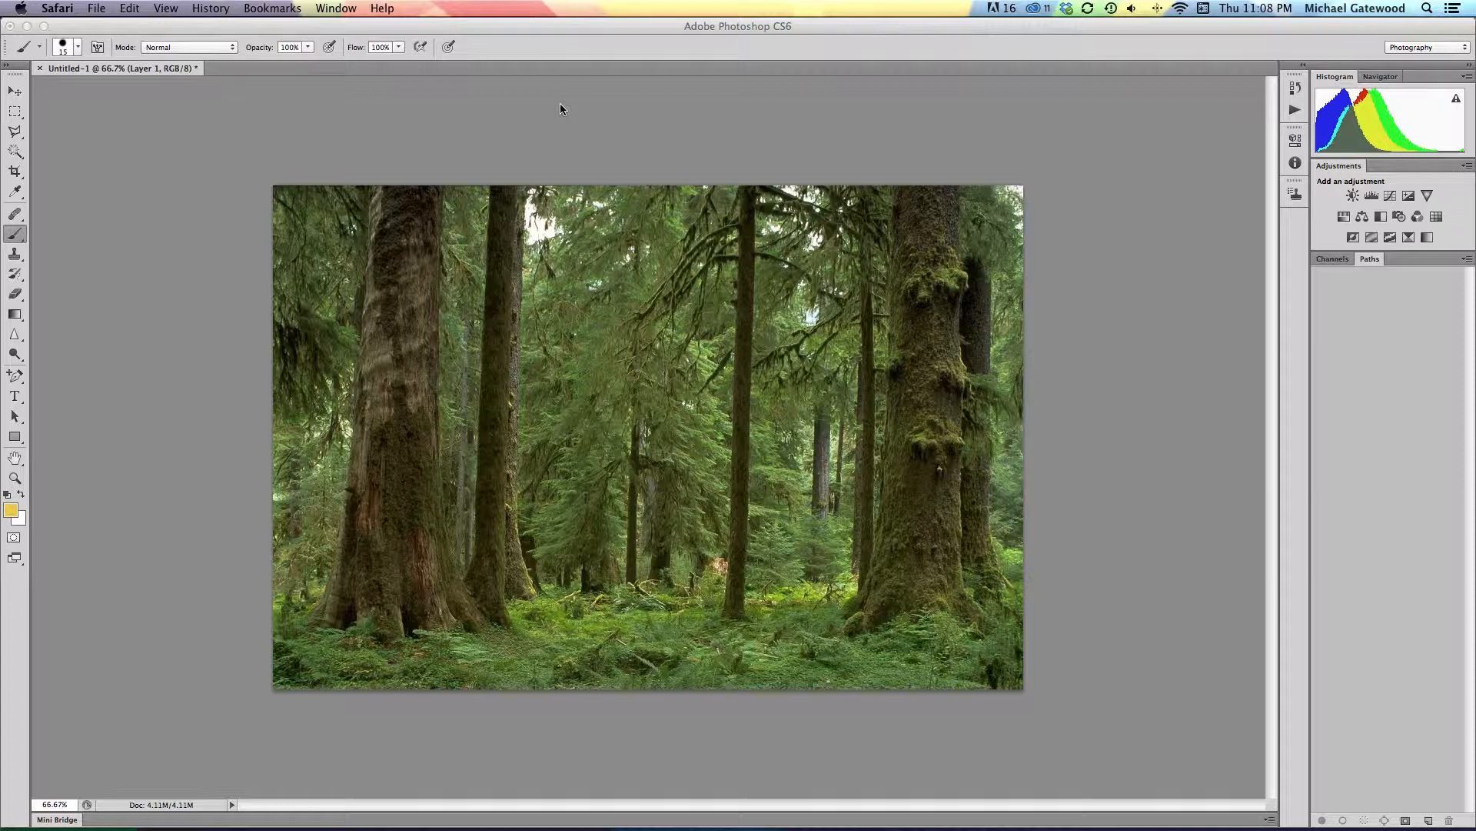
Step: Switch to Photoshop, reset the Photography workspace and float the Layers panel beside the forest image
{"action": "left_click", "coordinate": [341, 10]}
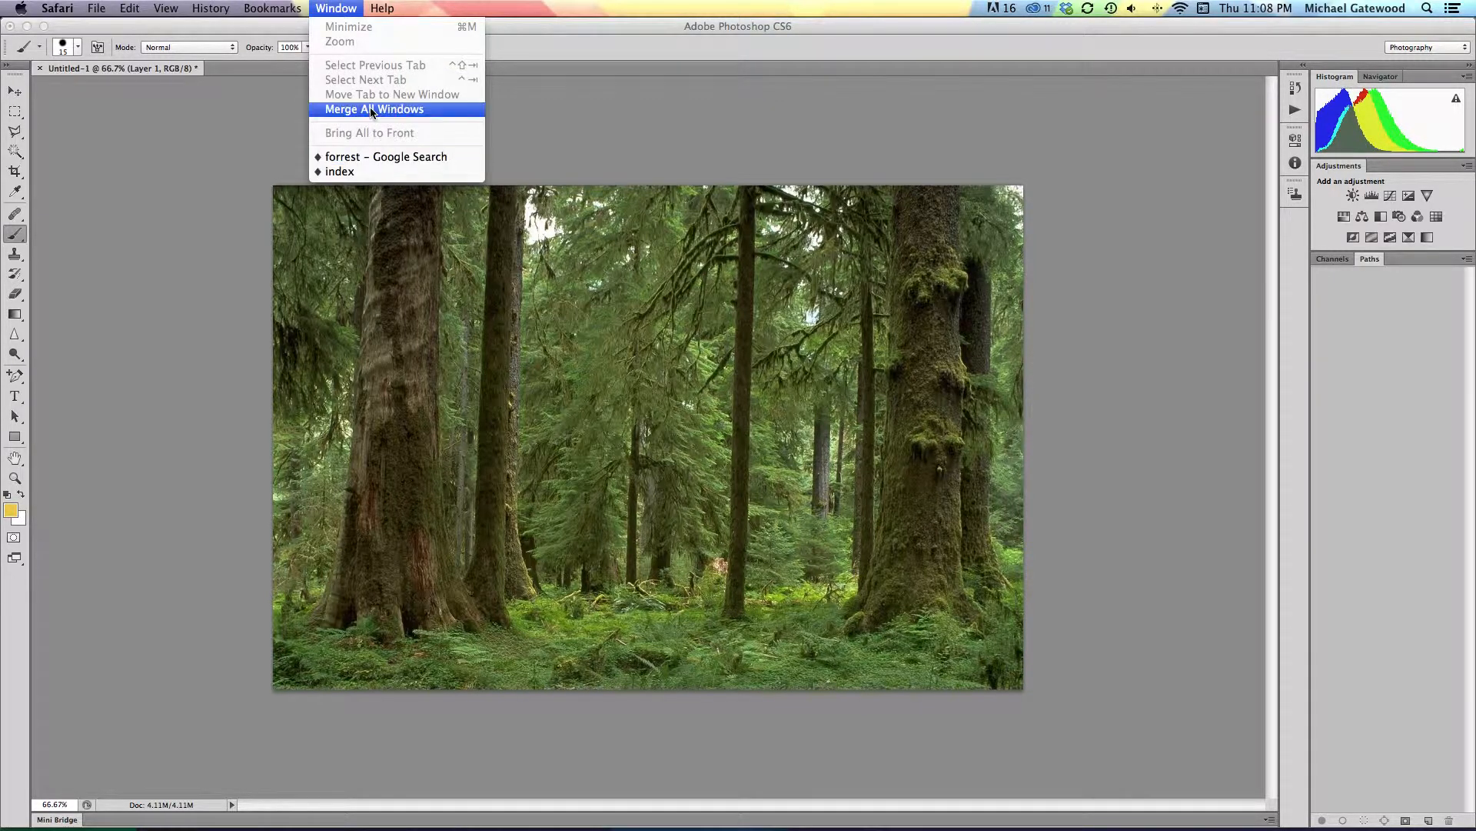
{"action": "mouse_move", "coordinate": [58, 9]}
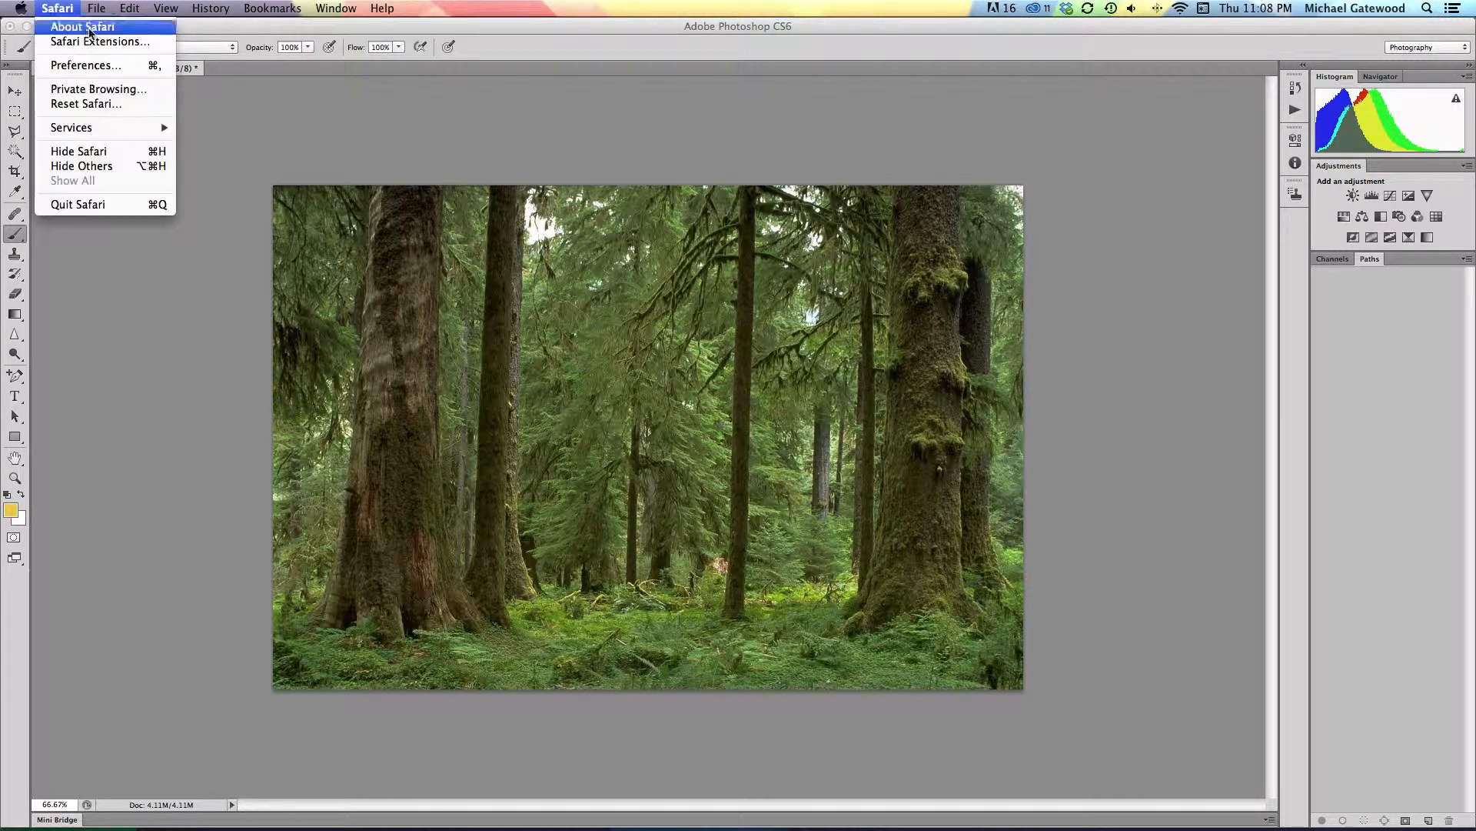
{"action": "left_click", "coordinate": [230, 32]}
{"action": "left_click", "coordinate": [482, 8]}
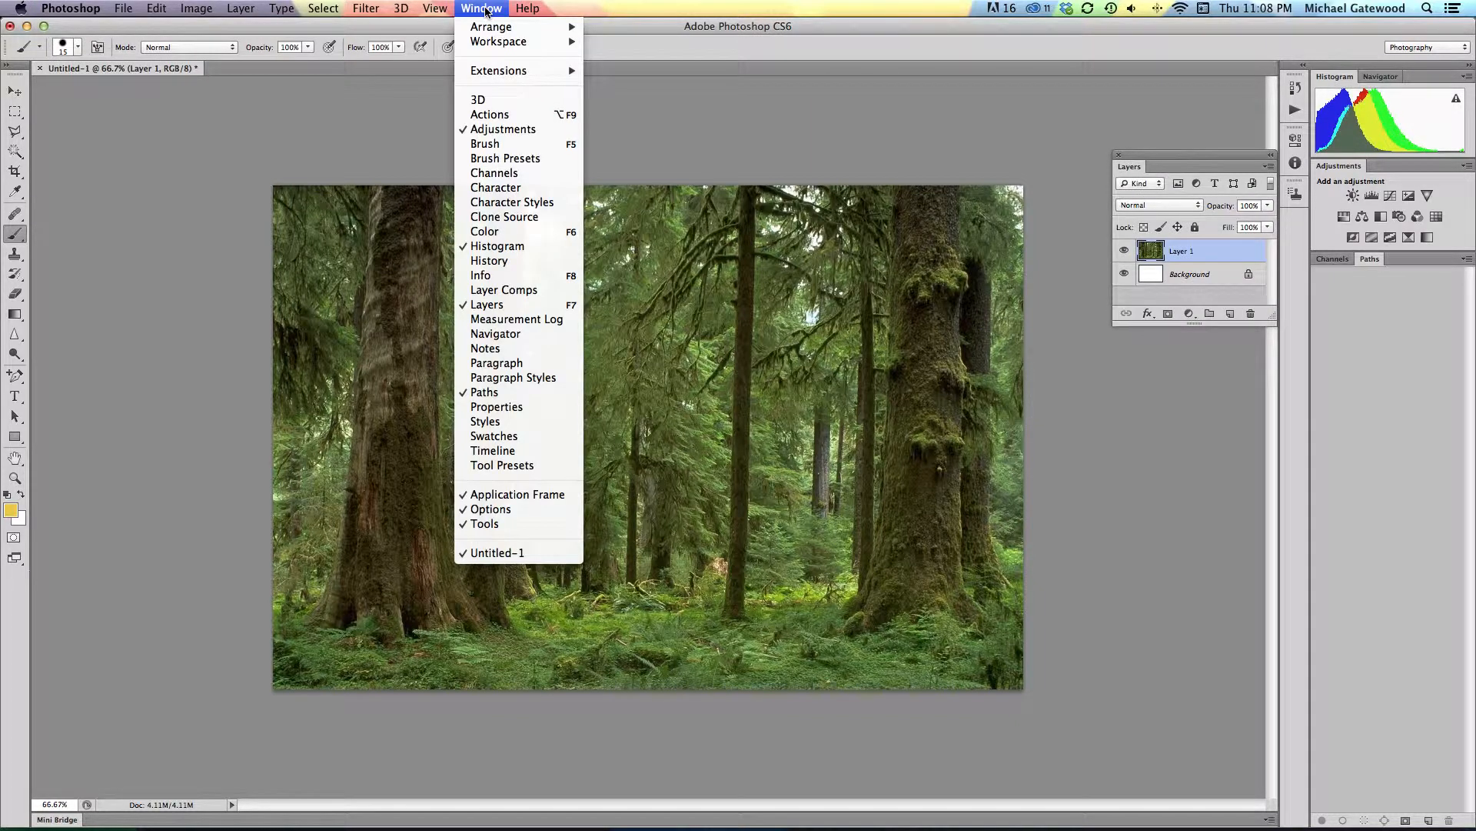
{"action": "mouse_move", "coordinate": [525, 44]}
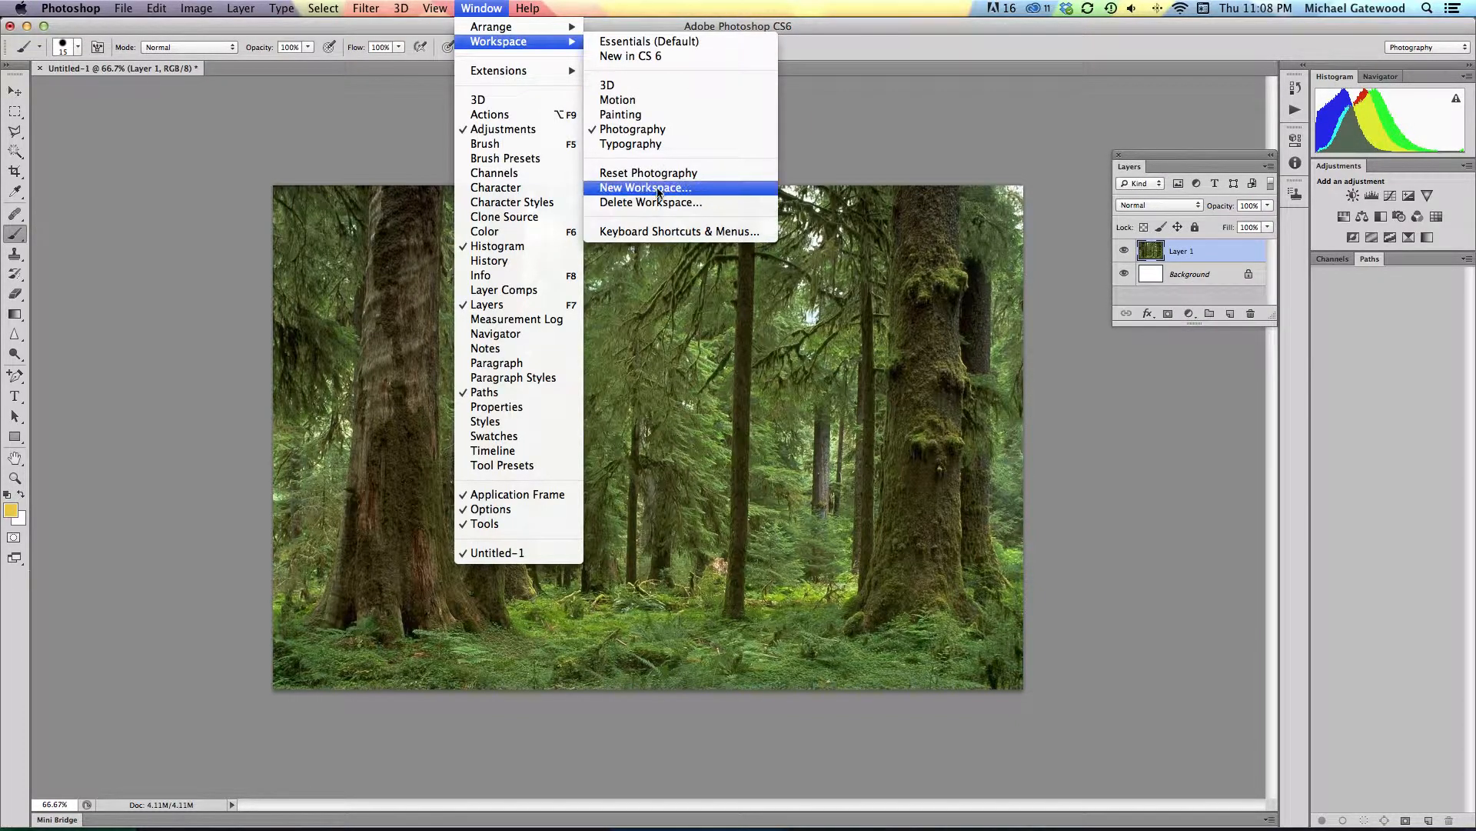
{"action": "left_click", "coordinate": [654, 176]}
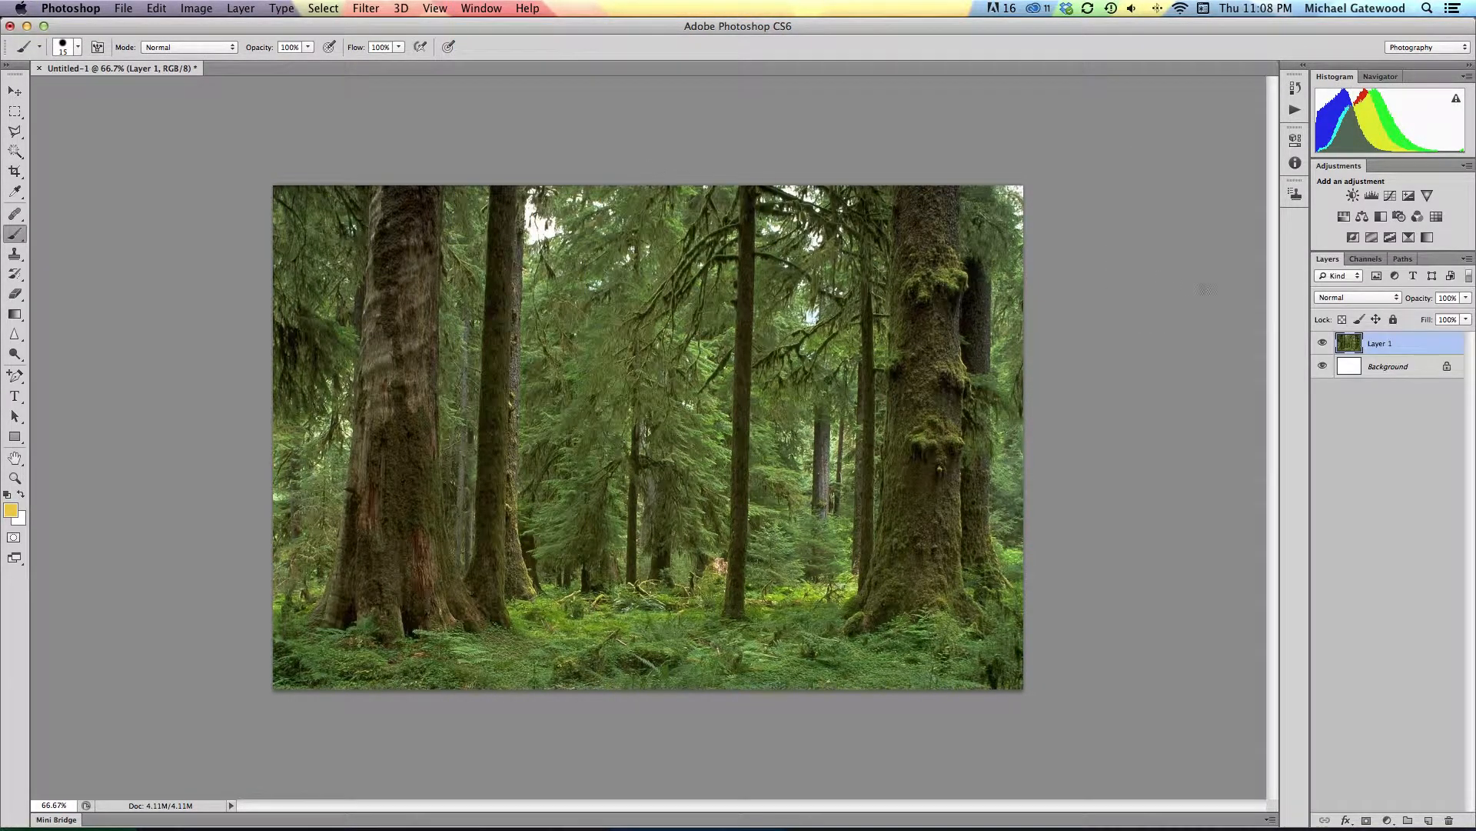
{"action": "left_click_drag", "start_coordinate": [1333, 266], "coordinate": [1081, 171]}
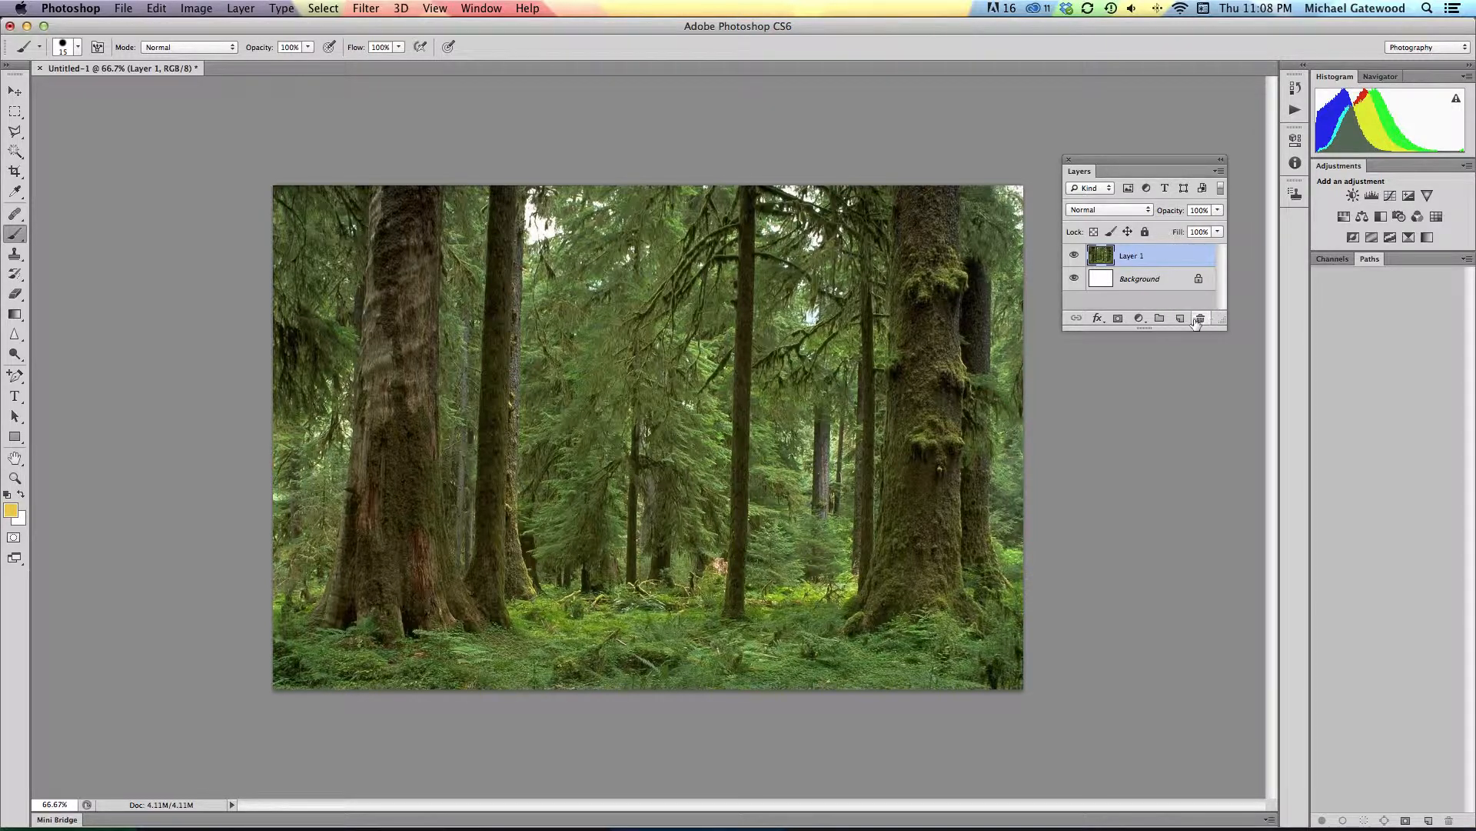
Step: Add a Curves adjustment layer that darkens the midtones with input 132 and output 88, and invert its mask to black
{"action": "left_click", "coordinate": [1140, 319]}
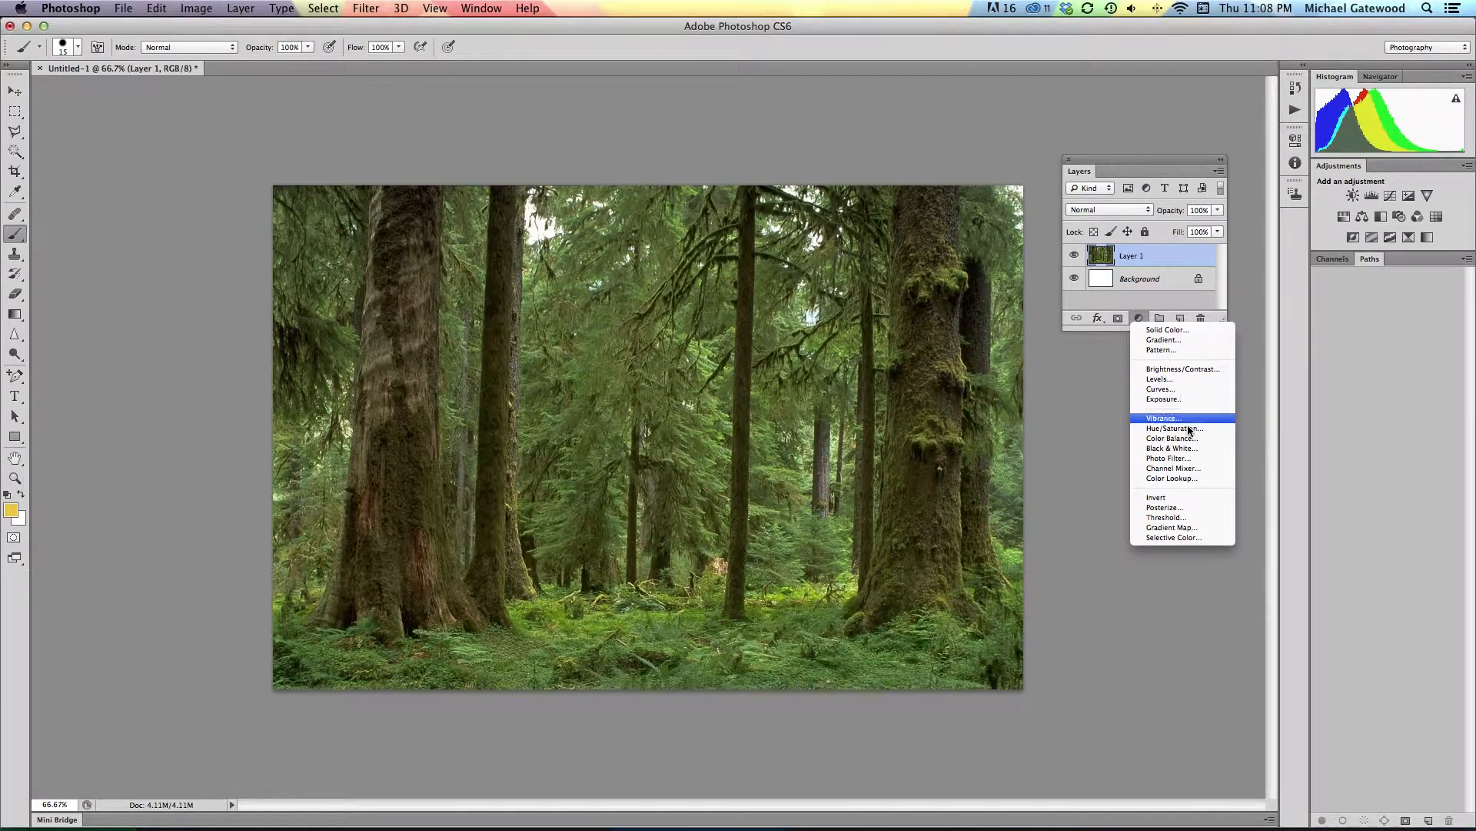
{"action": "left_click", "coordinate": [1167, 390]}
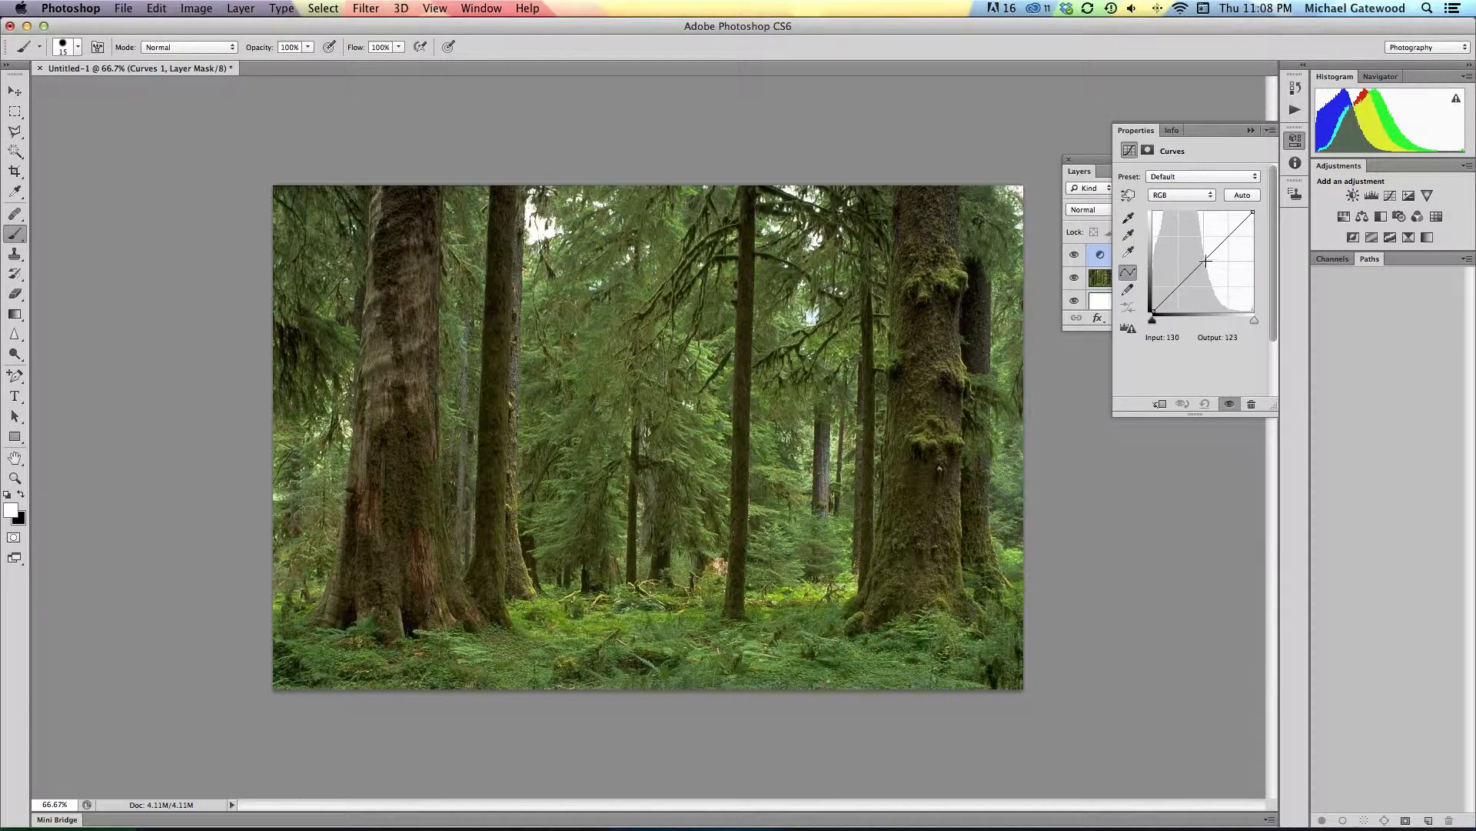
{"action": "left_click_drag", "start_coordinate": [1206, 262], "coordinate": [1206, 275]}
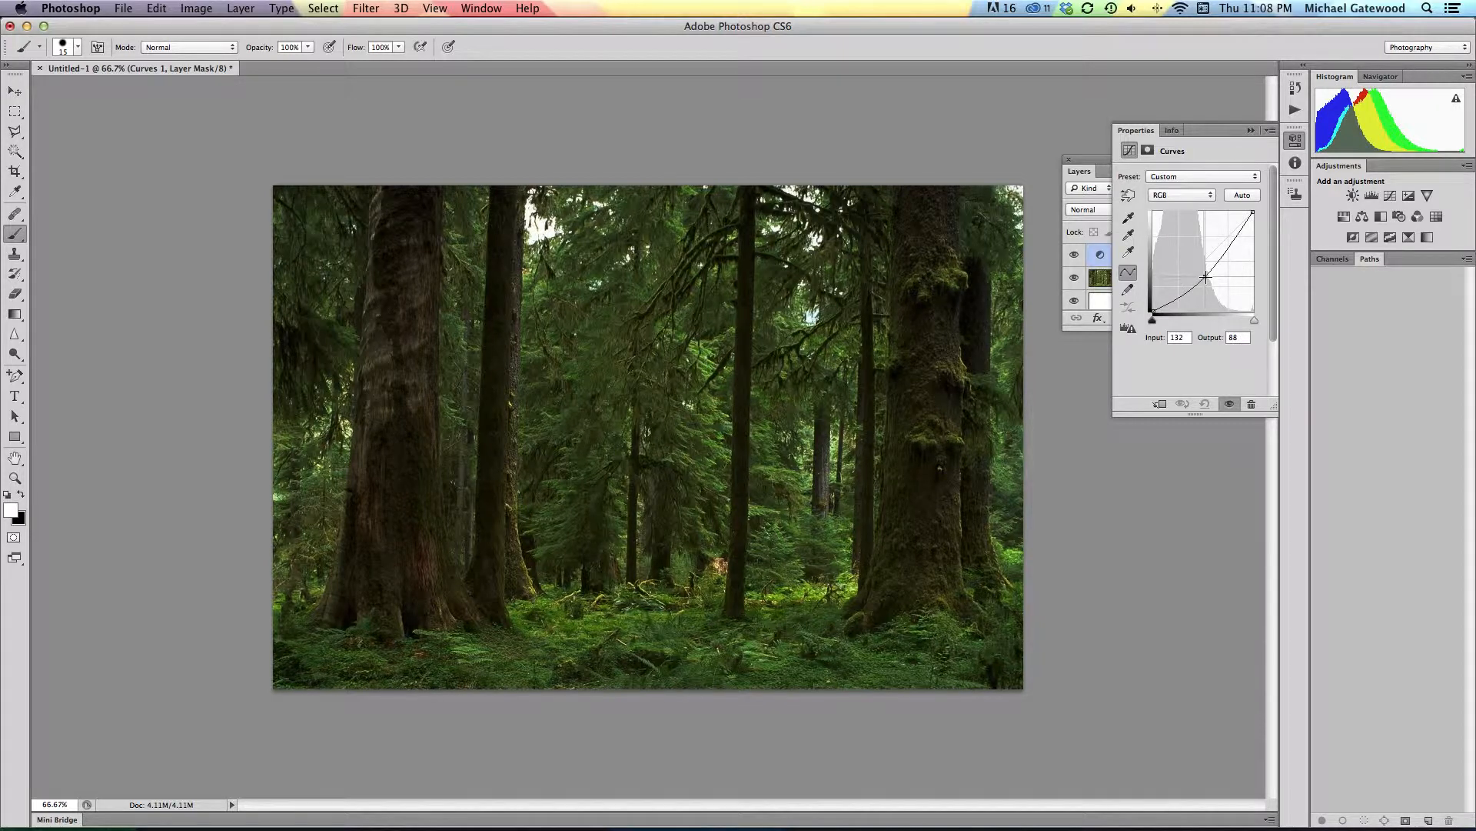
{"action": "left_click", "coordinate": [1249, 131]}
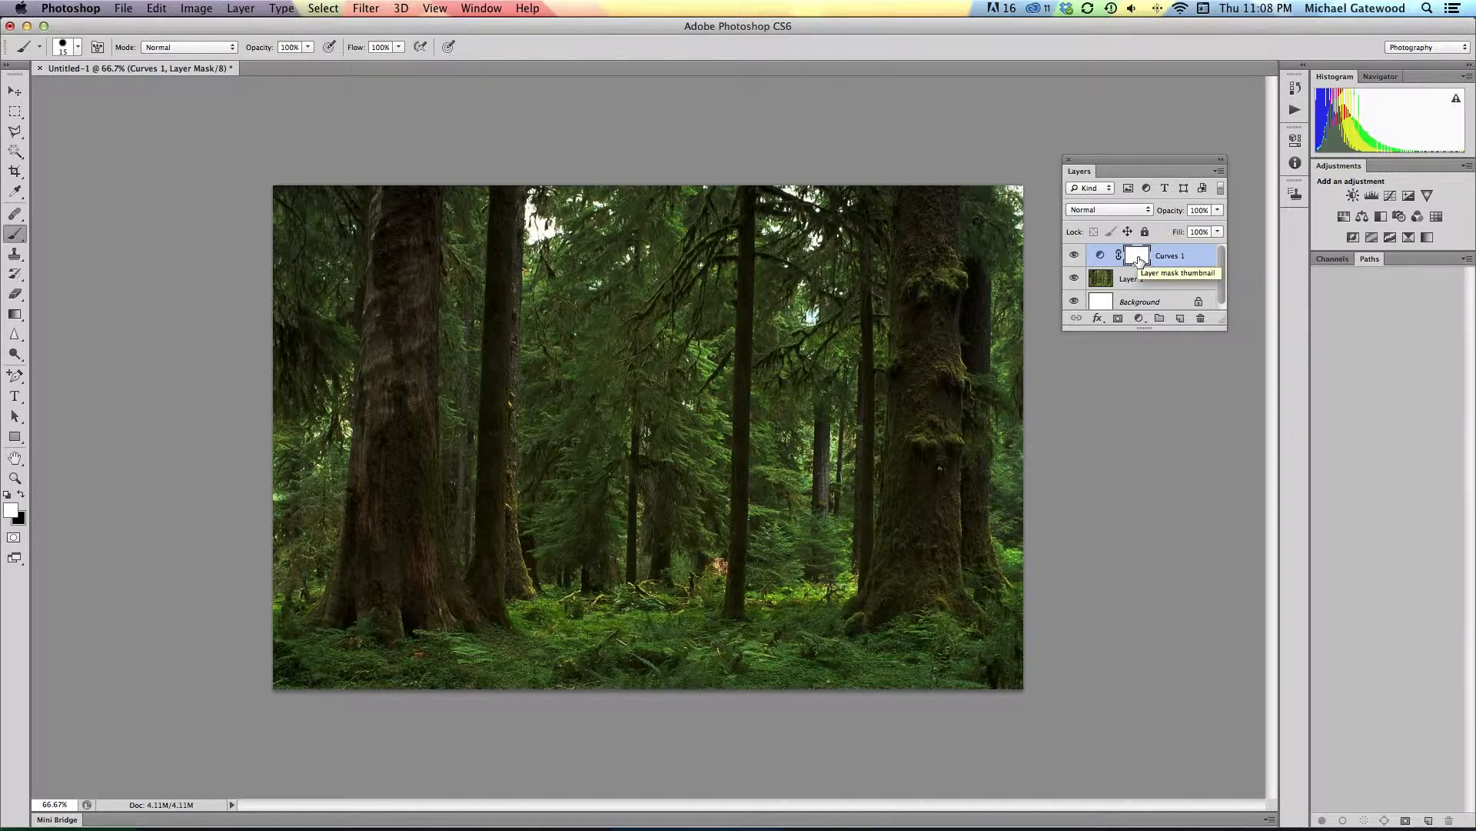
{"action": "left_click_drag", "start_coordinate": [1139, 260], "coordinate": [1141, 263]}
{"action": "key", "text": "super+i"}
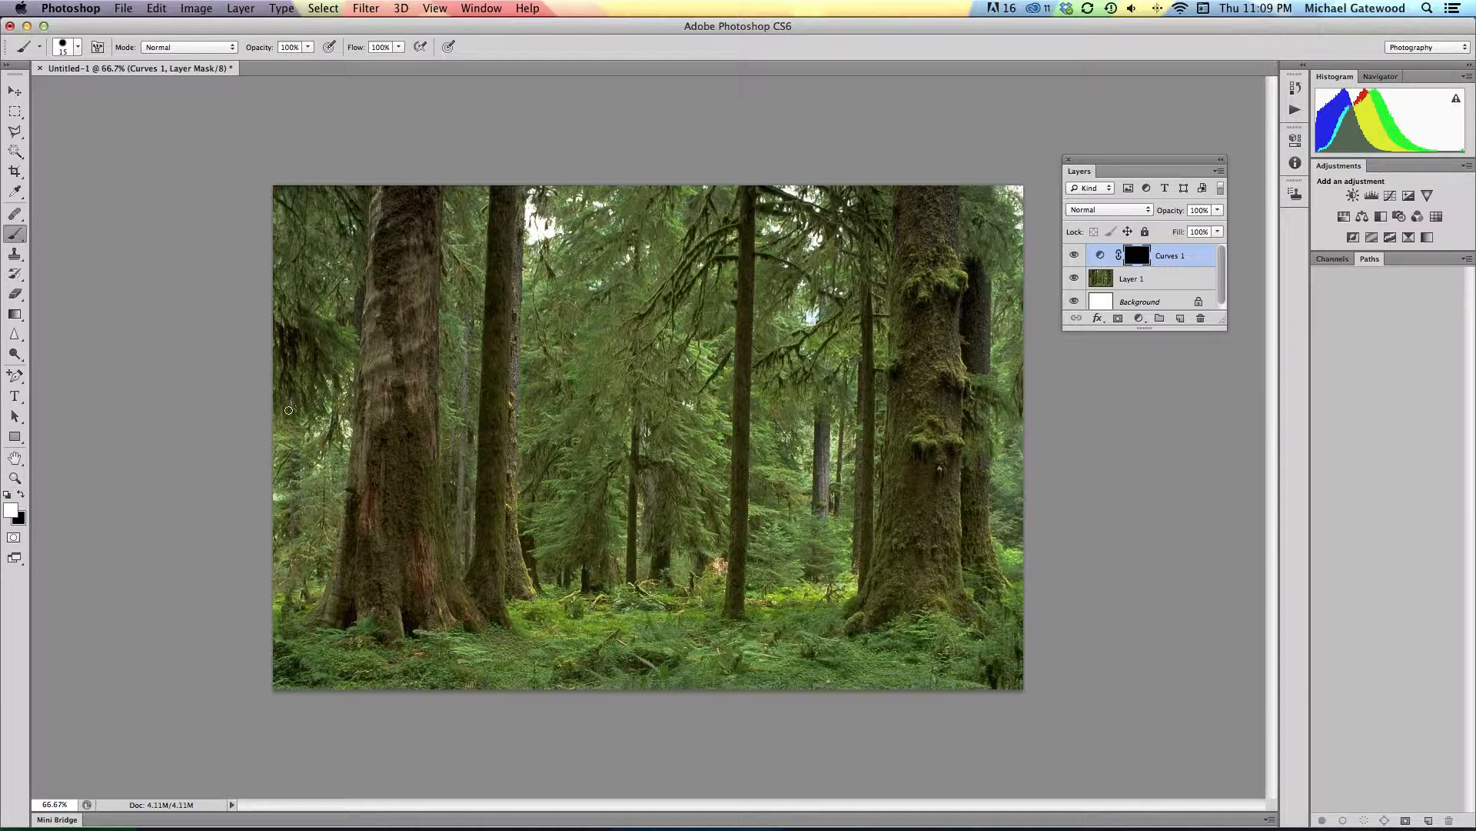
Step: Paint white on the Curves mask over the image's left and lower areas with an 800 px brush at 0% hardness
{"action": "key", "text": "bracketright"}
{"action": "key", "text": "bracketright"}
{"action": "key", "text": "bracketright"}
{"action": "key", "text": "bracketright"}
{"action": "key", "text": "bracketright"}
{"action": "key", "text": "bracketright"}
{"action": "key", "text": "bracketright"}
{"action": "key", "text": "bracketright"}
{"action": "key", "text": "bracketright"}
{"action": "key", "text": "bracketright"}
{"action": "key", "text": "bracketright"}
{"action": "key", "text": "bracketright"}
{"action": "key", "text": "bracketright"}
{"action": "key", "text": "bracketright"}
{"action": "key", "text": "bracketright"}
{"action": "key", "text": "bracketright"}
{"action": "key", "text": "bracketright"}
{"action": "key", "text": "bracketright"}
{"action": "key", "text": "bracketright"}
{"action": "key", "text": "bracketright"}
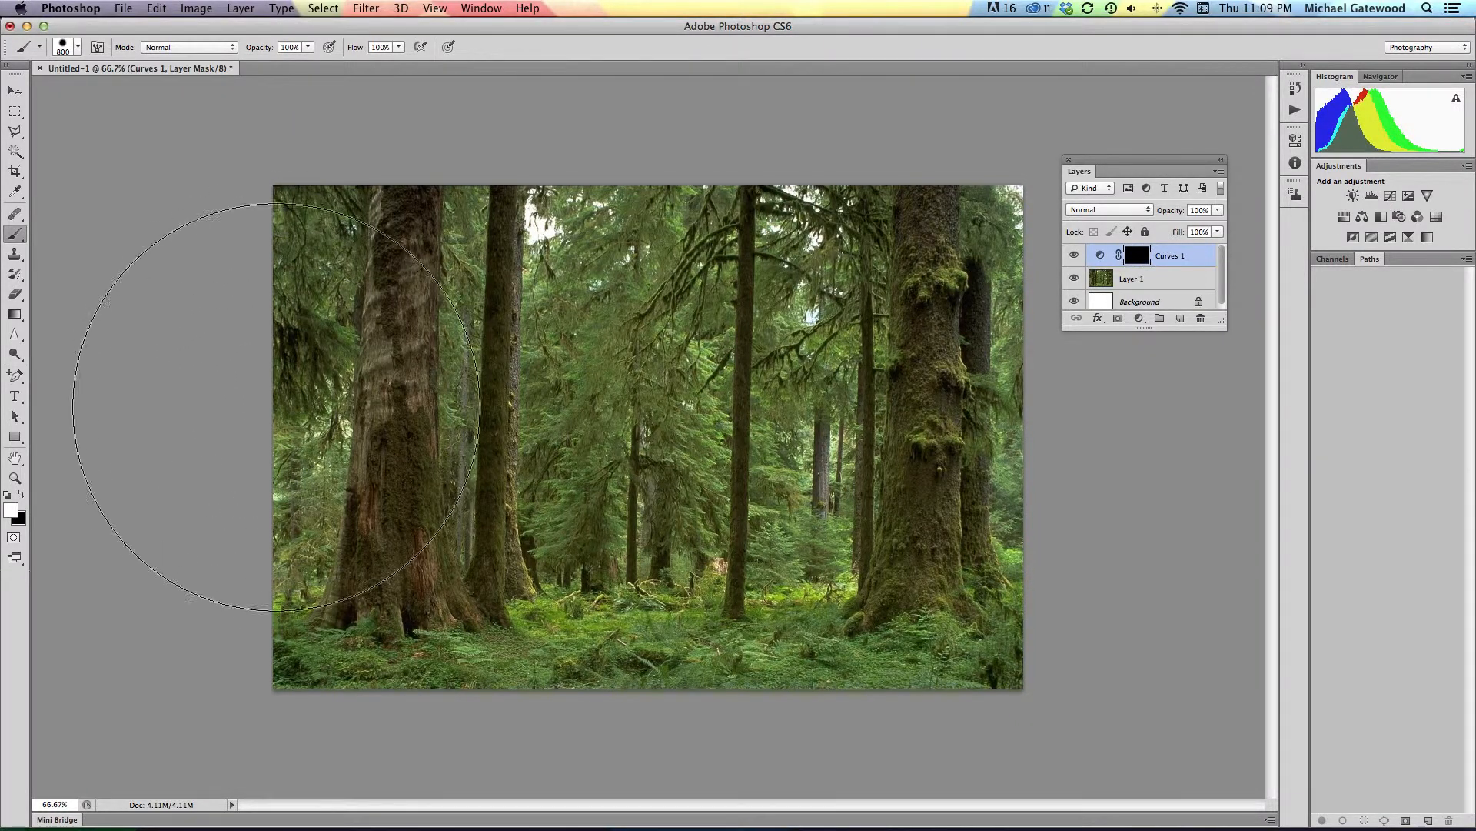
{"action": "left_click", "coordinate": [78, 48]}
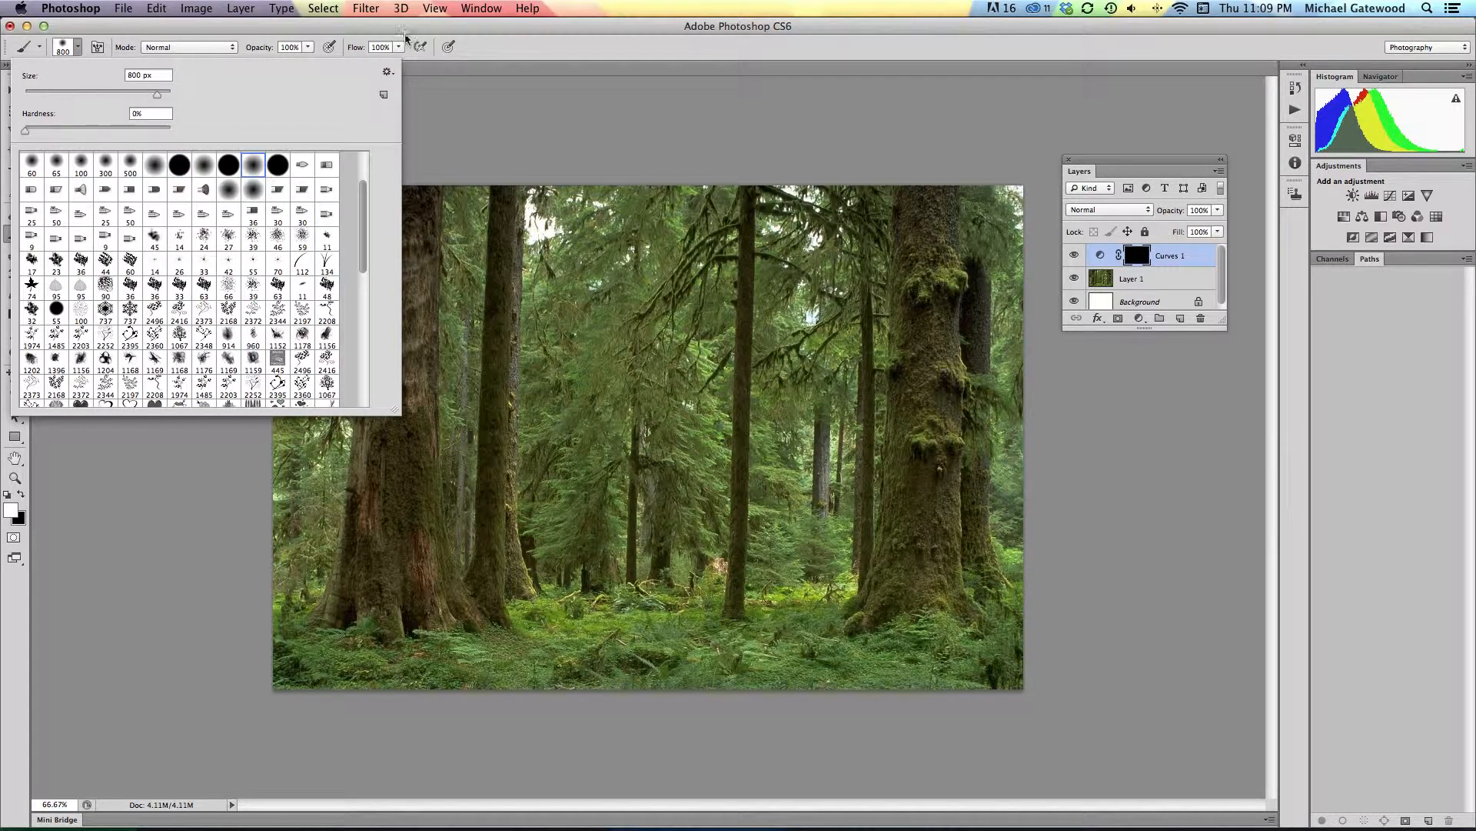
{"action": "left_click", "coordinate": [409, 39]}
{"action": "mouse_move", "coordinate": [281, 373]}
{"action": "left_mouse_down"}
{"action": "mouse_move", "coordinate": [273, 263]}
{"action": "mouse_move", "coordinate": [280, 485]}
{"action": "mouse_move", "coordinate": [300, 553]}
{"action": "mouse_move", "coordinate": [405, 634]}
{"action": "mouse_move", "coordinate": [821, 753]}
{"action": "mouse_move", "coordinate": [504, 597]}
{"action": "mouse_move", "coordinate": [424, 369]}
{"action": "mouse_move", "coordinate": [411, 274]}
{"action": "mouse_move", "coordinate": [432, 368]}
{"action": "mouse_move", "coordinate": [552, 538]}
{"action": "mouse_move", "coordinate": [658, 615]}
{"action": "mouse_move", "coordinate": [924, 712]}
{"action": "mouse_move", "coordinate": [641, 709]}
{"action": "mouse_move", "coordinate": [427, 662]}
{"action": "mouse_move", "coordinate": [352, 600]}
{"action": "mouse_move", "coordinate": [359, 500]}
{"action": "mouse_move", "coordinate": [332, 266]}
{"action": "mouse_move", "coordinate": [416, 299]}
{"action": "left_mouse_up"}
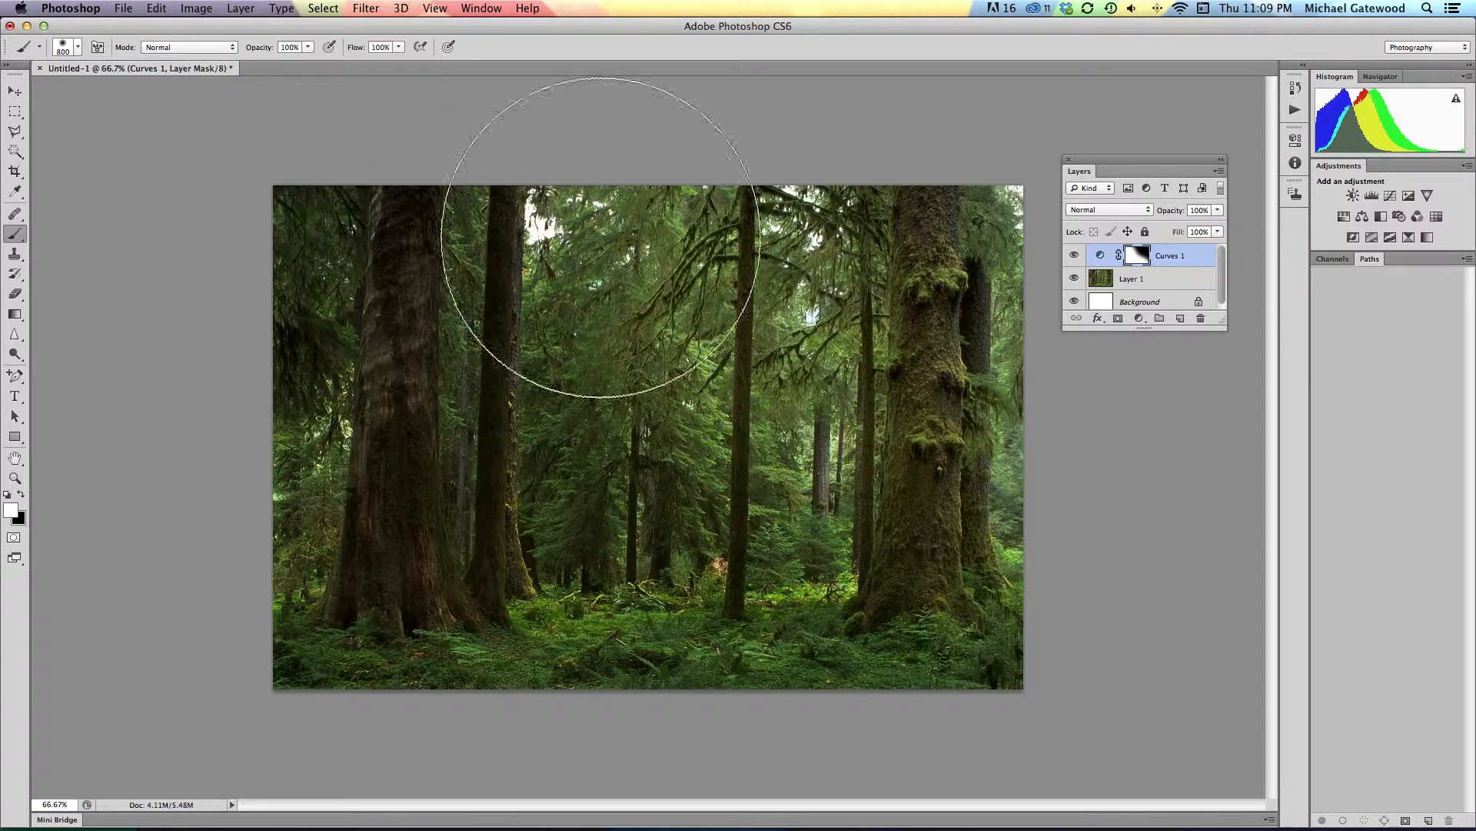
Step: Add a new empty layer above the Curves layer and set the Brush tool to a hard round tip of 25 px
{"action": "left_click", "coordinate": [1180, 320]}
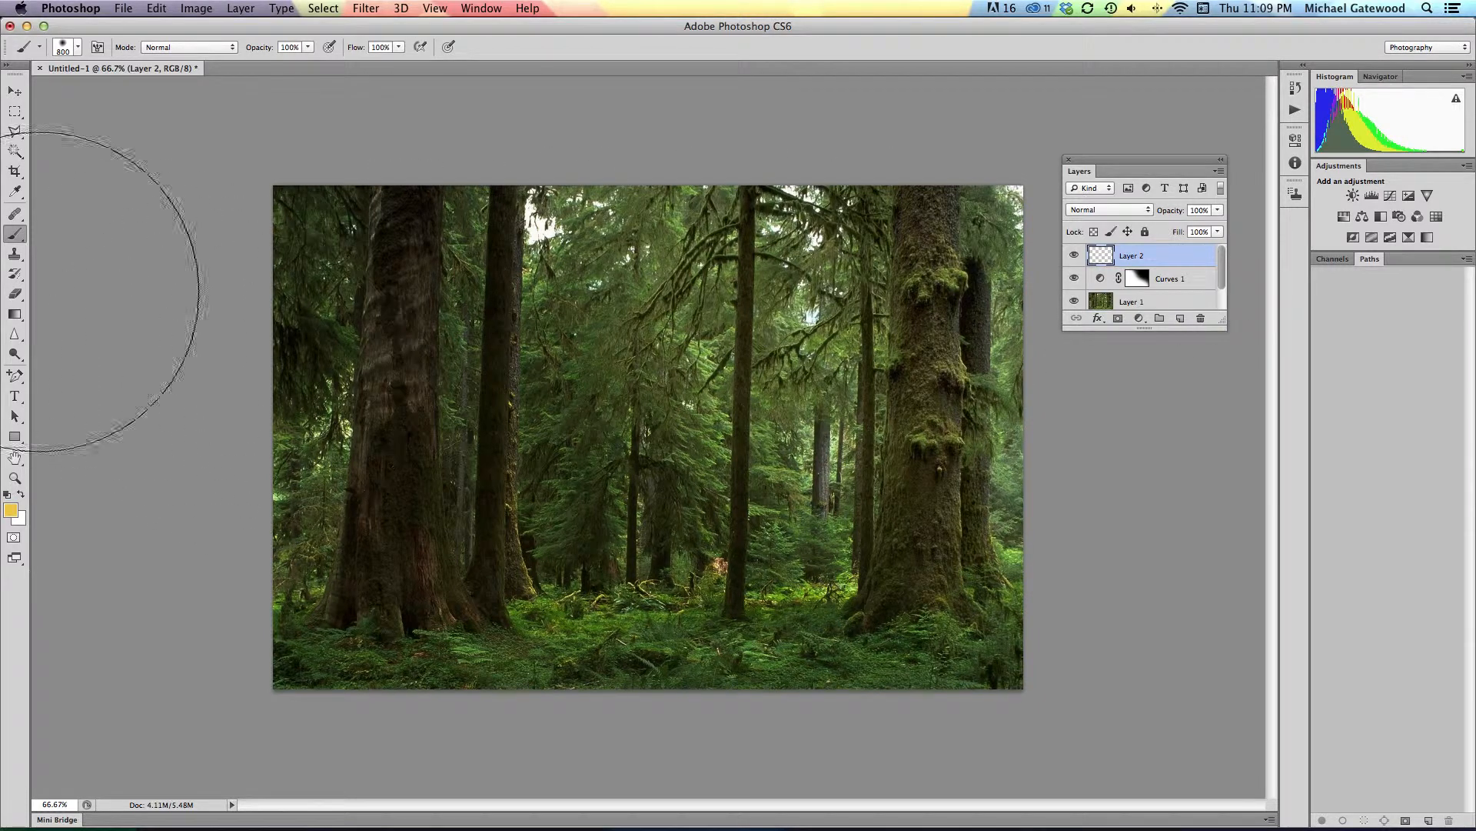
{"action": "left_click", "coordinate": [12, 241]}
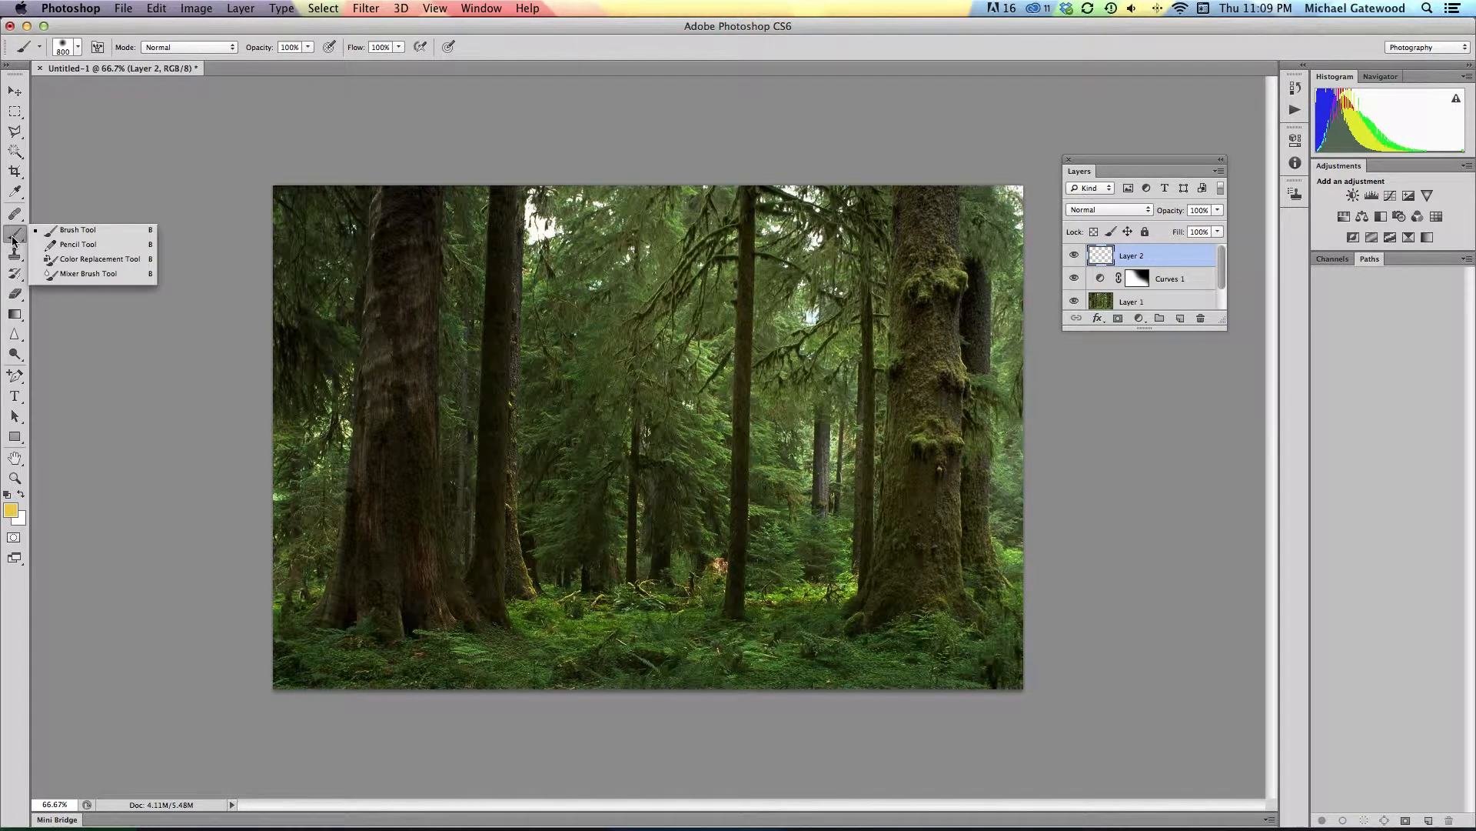
{"action": "left_click", "coordinate": [73, 232]}
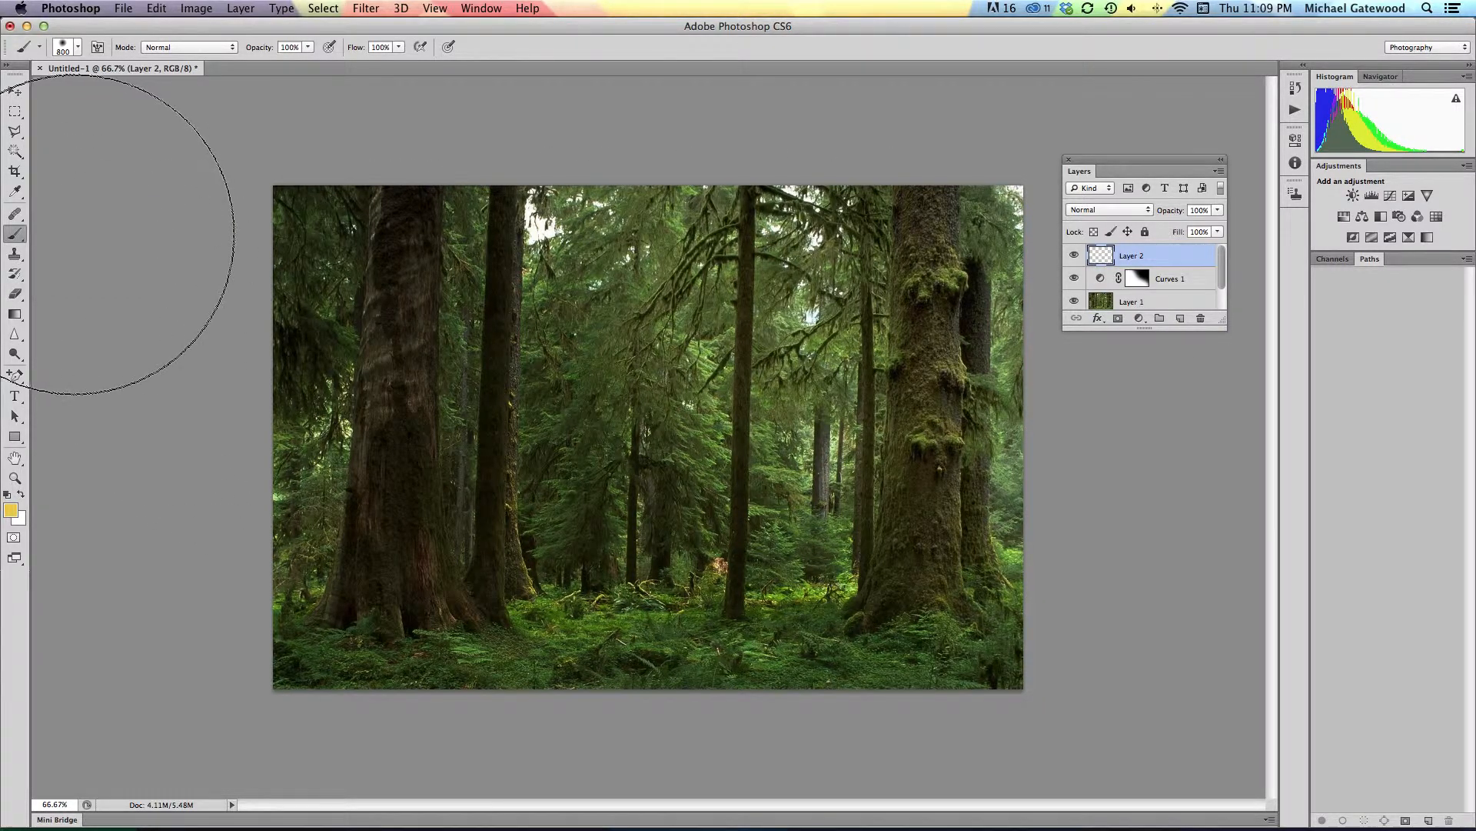
{"action": "left_click", "coordinate": [79, 49]}
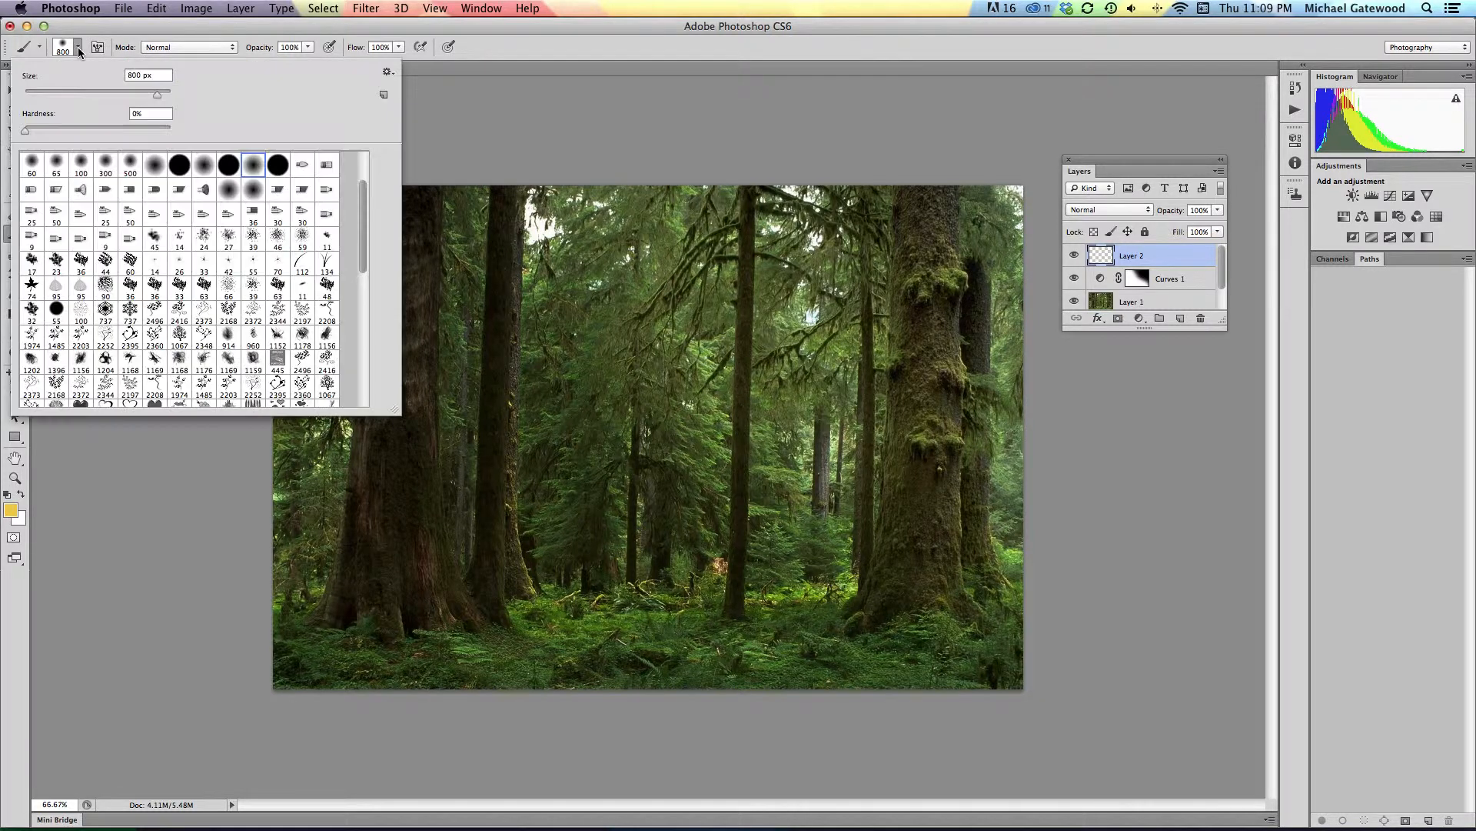
{"action": "left_click", "coordinate": [228, 164]}
{"action": "left_click", "coordinate": [506, 43]}
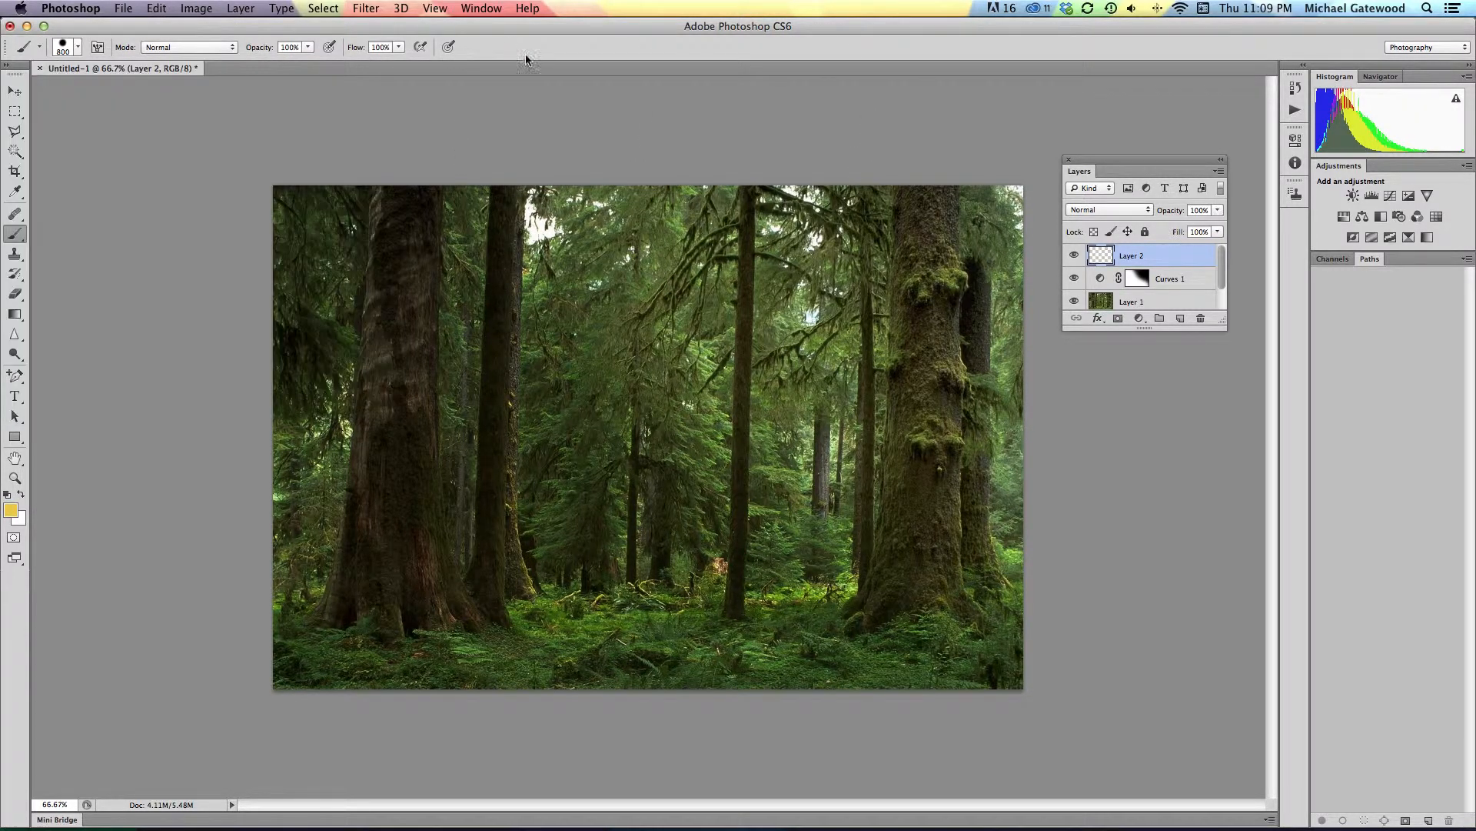
{"action": "key", "text": "bracketleft"}
{"action": "key", "text": "bracketleft"}
{"action": "key", "text": "bracketleft"}
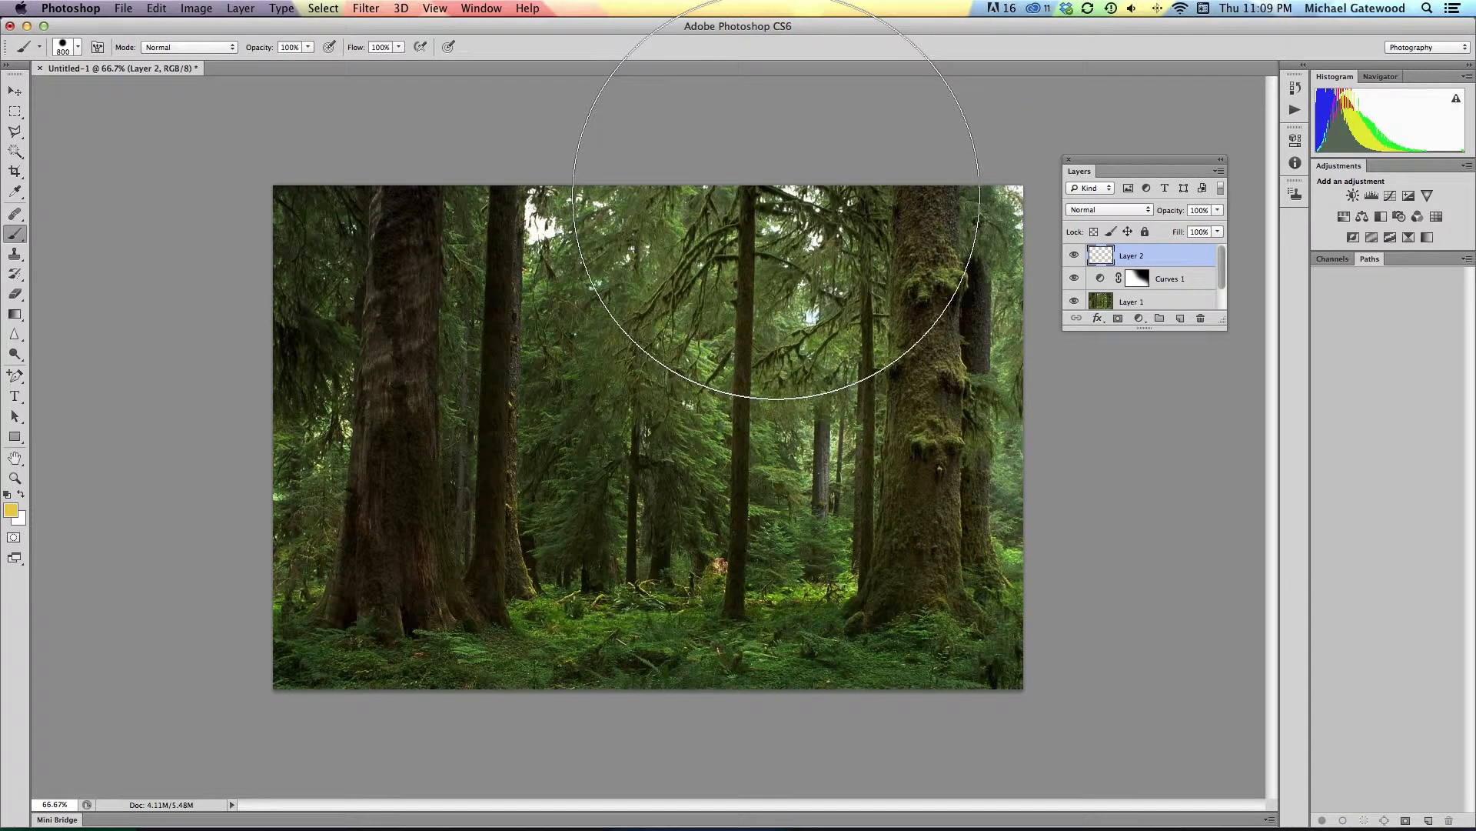
{"action": "key", "text": "bracketleft"}
{"action": "key", "text": "bracketleft"}
{"action": "key", "text": "bracketleft"}
{"action": "key", "text": "bracketleft"}
{"action": "key", "text": "bracketleft"}
{"action": "key", "text": "bracketleft"}
{"action": "key", "text": "bracketleft"}
{"action": "key", "text": "bracketleft"}
{"action": "key", "text": "bracketleft"}
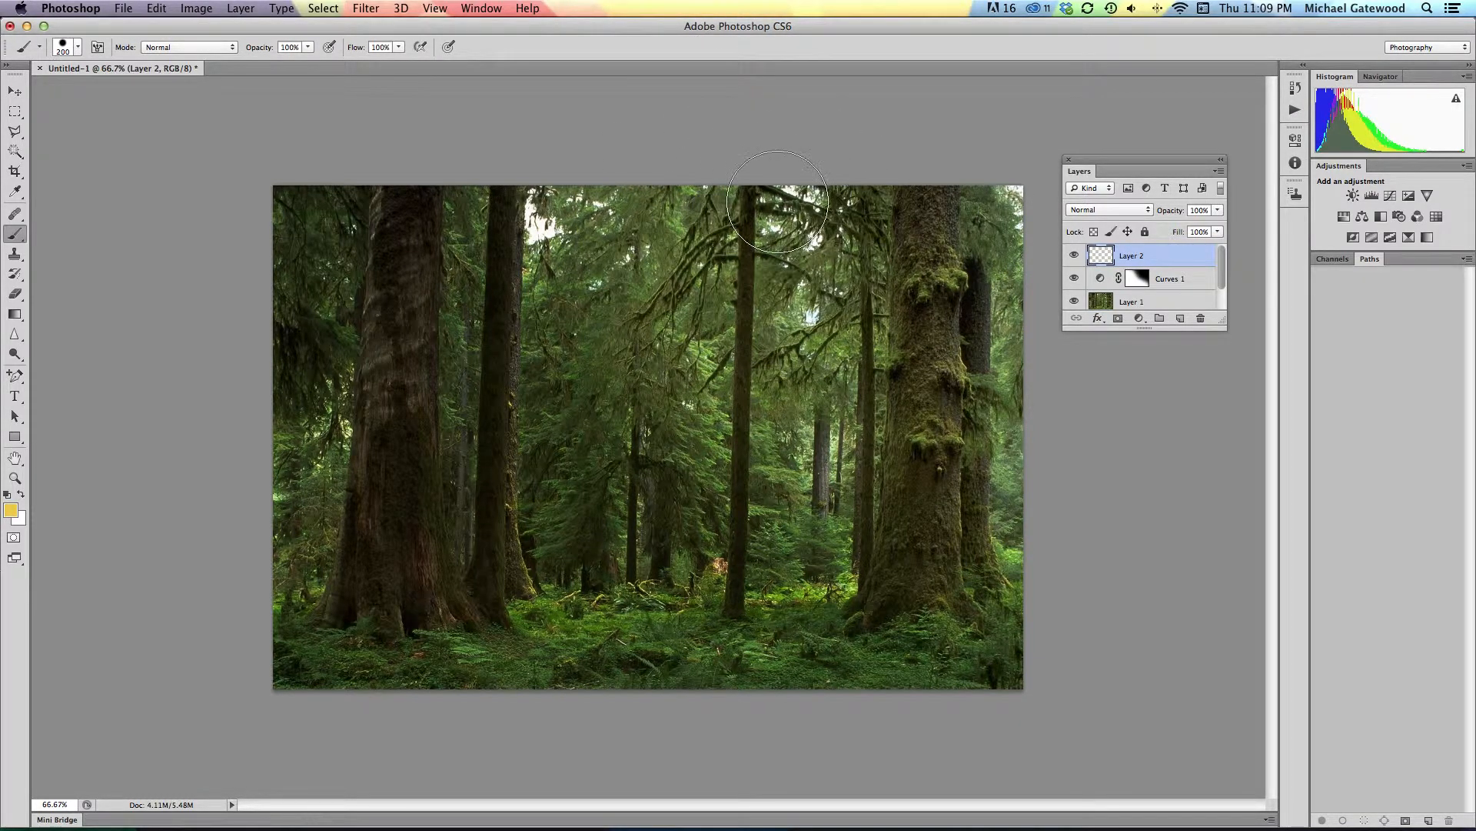
{"action": "key", "text": "bracketleft"}
{"action": "key", "text": "bracketleft"}
{"action": "key", "text": "bracketleft"}
{"action": "key", "text": "bracketleft"}
{"action": "key", "text": "bracketleft"}
{"action": "key", "text": "bracketleft"}
{"action": "key", "text": "bracketleft"}
{"action": "key", "text": "bracketleft"}
{"action": "key", "text": "bracketleft"}
Step: Paint six yellow rays on the new layer, fanning from the image's upper-right edge to its left and bottom edges
{"action": "left_click", "coordinate": [847, 167]}
{"action": "left_click", "coordinate": [261, 604], "text": "shift"}
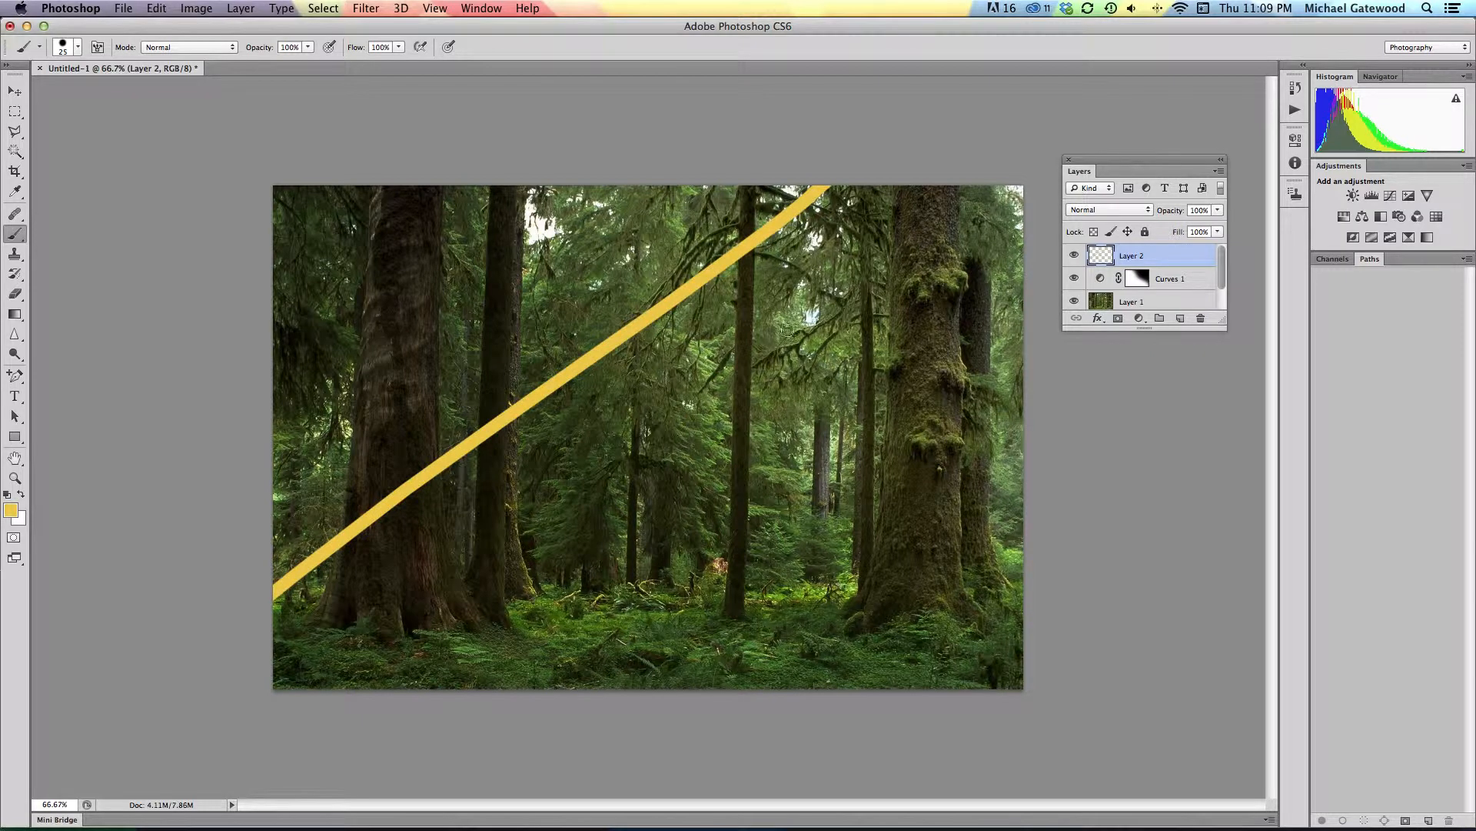
{"action": "left_click", "coordinate": [598, 711], "text": "shift"}
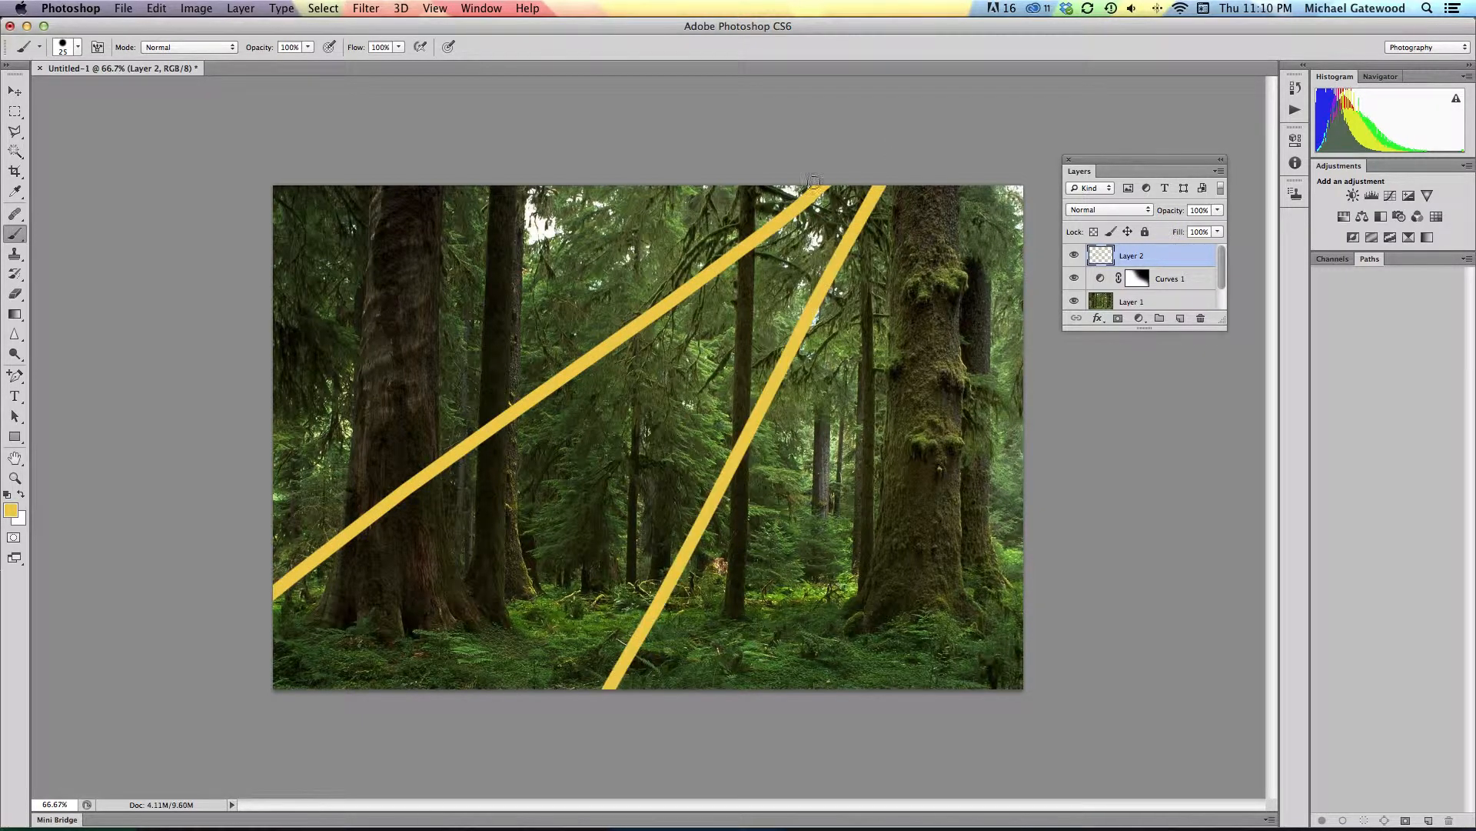
{"action": "left_click", "coordinate": [951, 163], "text": "shift"}
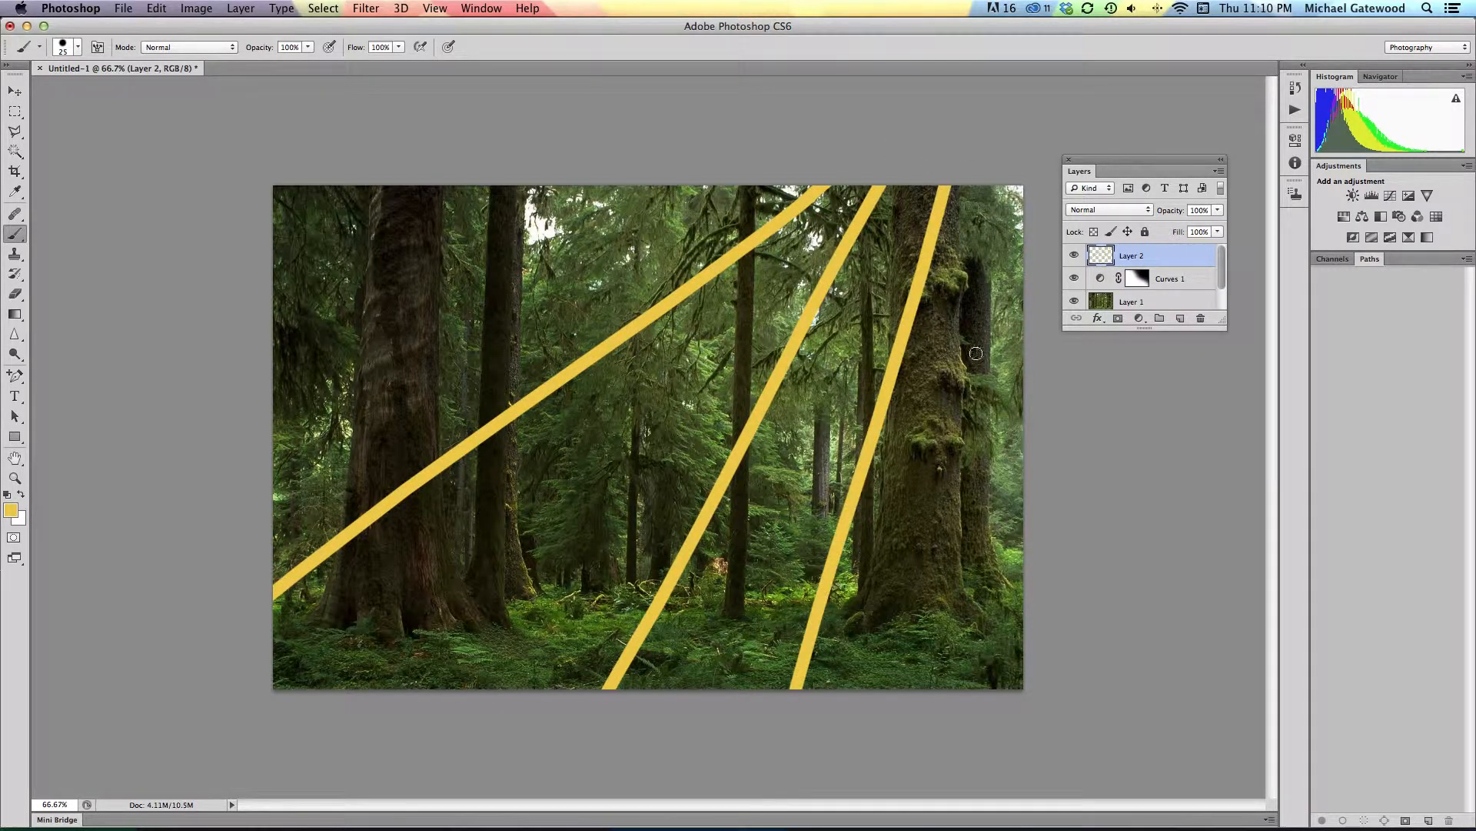
{"action": "left_click_drag", "start_coordinate": [997, 162], "coordinate": [953, 766]}
{"action": "left_click", "coordinate": [816, 165]}
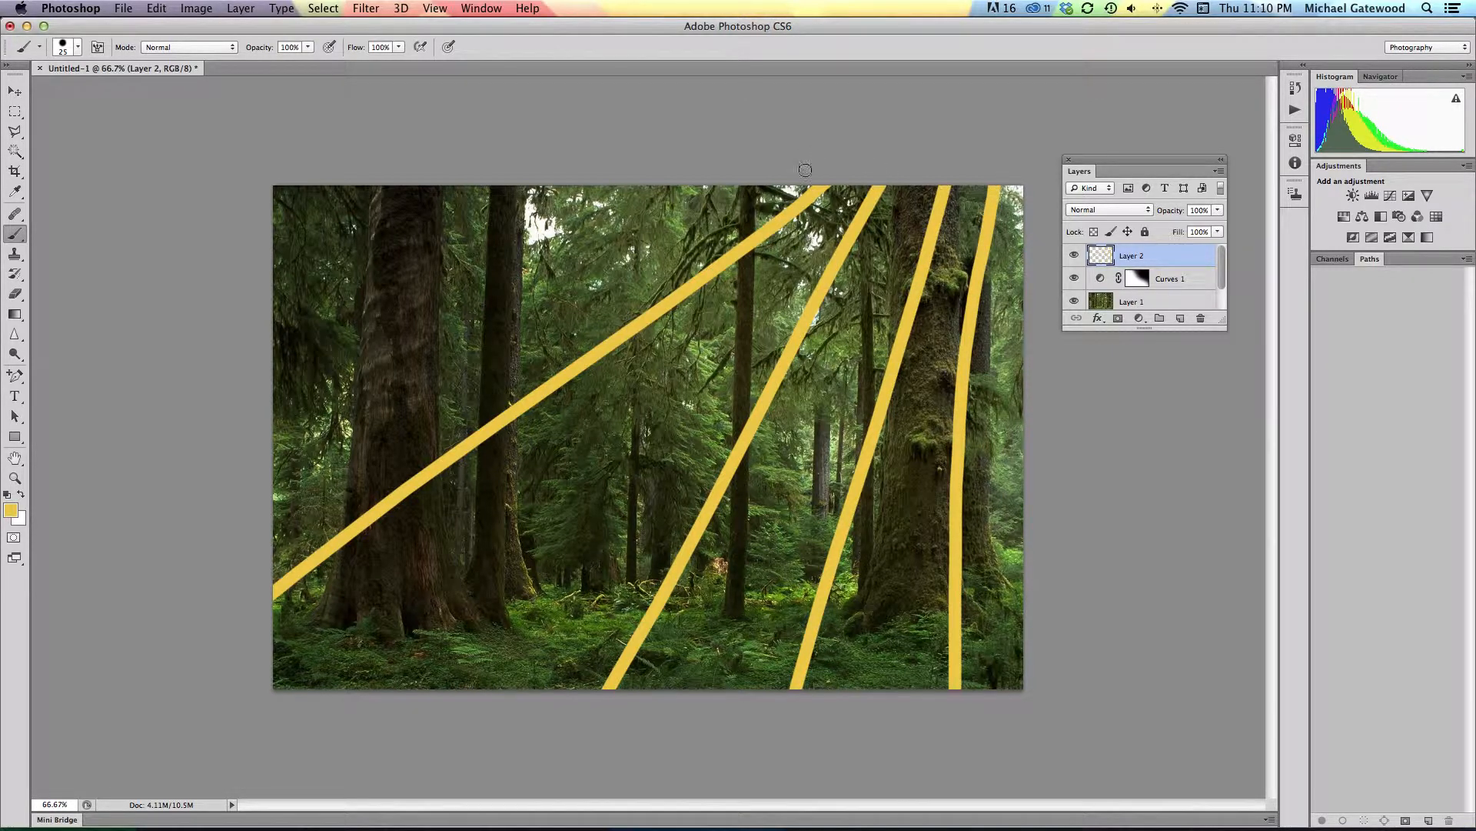
{"action": "left_click", "coordinate": [281, 411], "text": "shift"}
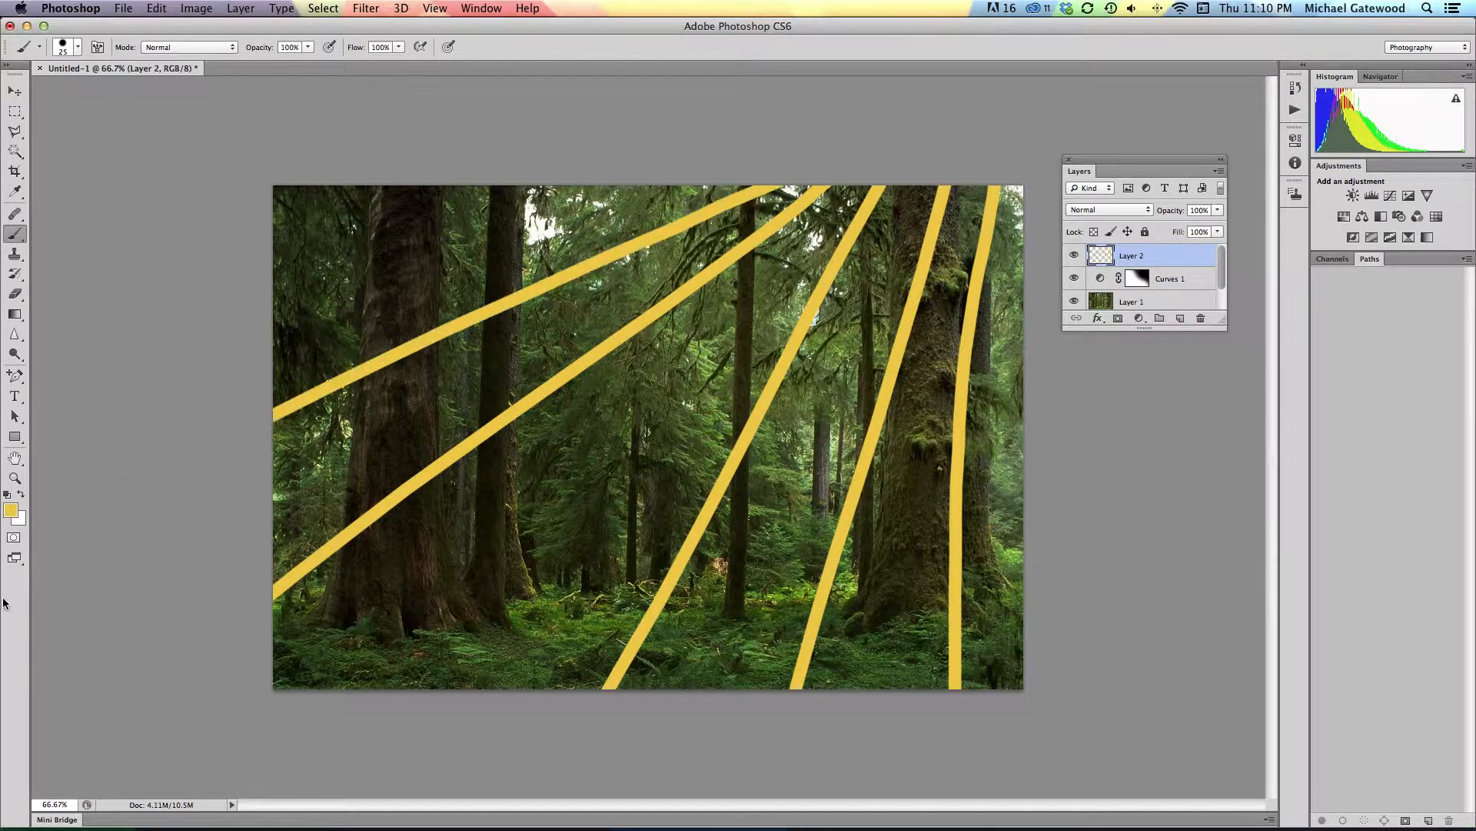
{"action": "left_click", "coordinate": [859, 164]}
{"action": "left_click", "coordinate": [461, 742], "text": "shift"}
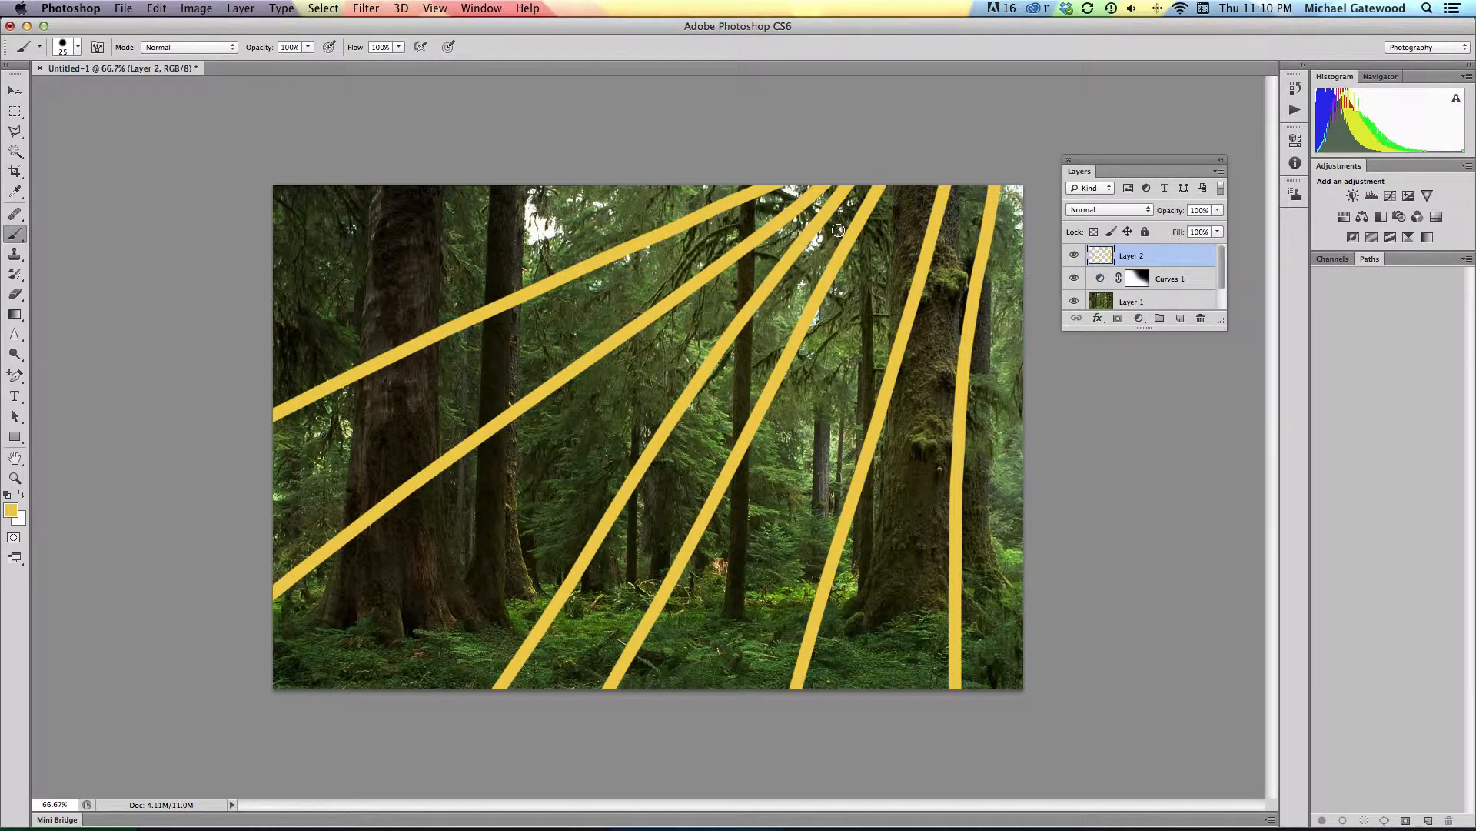
Step: Set the ray layer's blend mode to Soft Light and apply a Gaussian Blur with a radius of 31.7 pixels
{"action": "left_click", "coordinate": [1149, 211]}
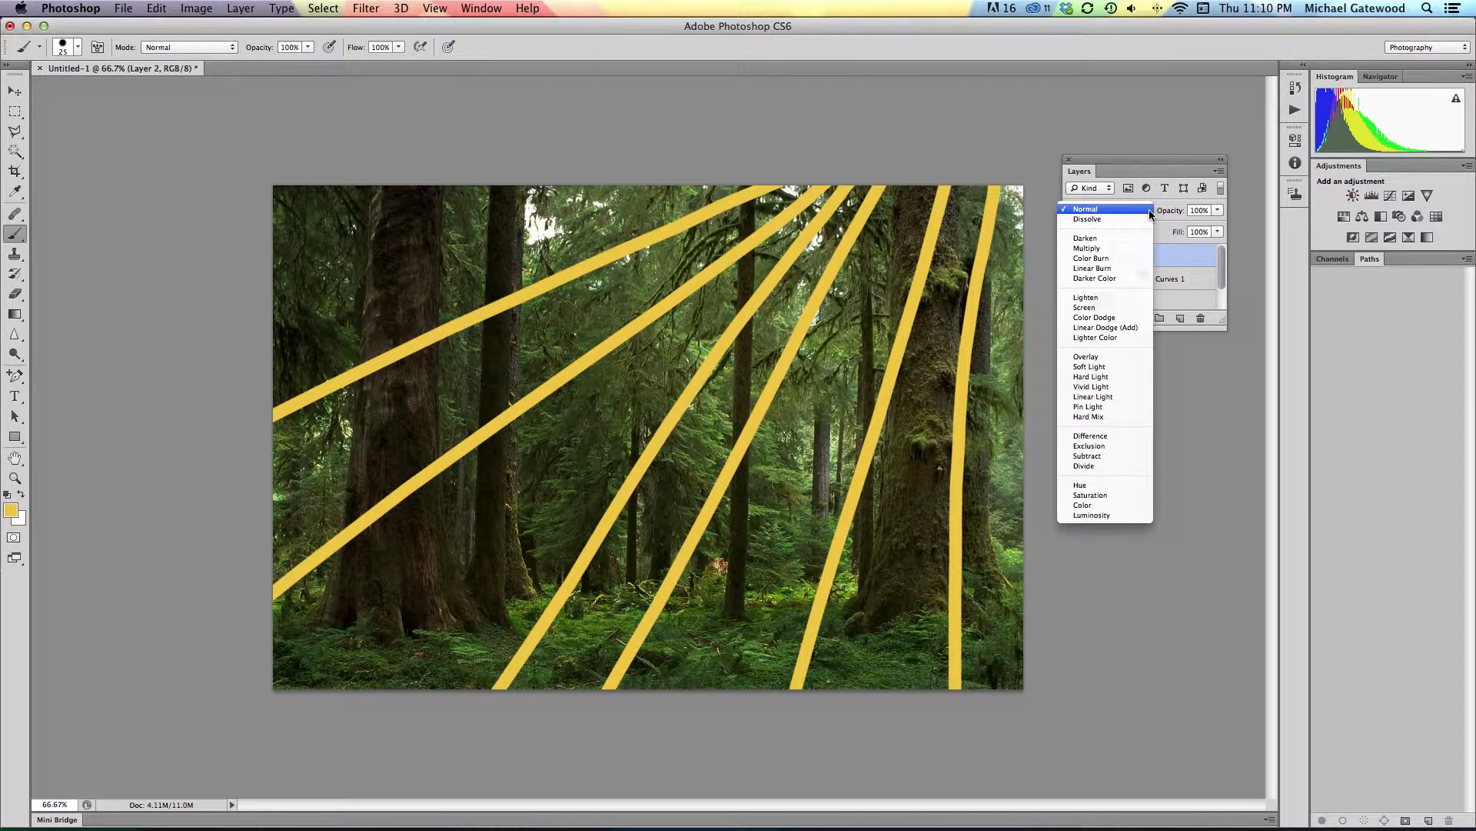
{"action": "left_click", "coordinate": [1098, 369]}
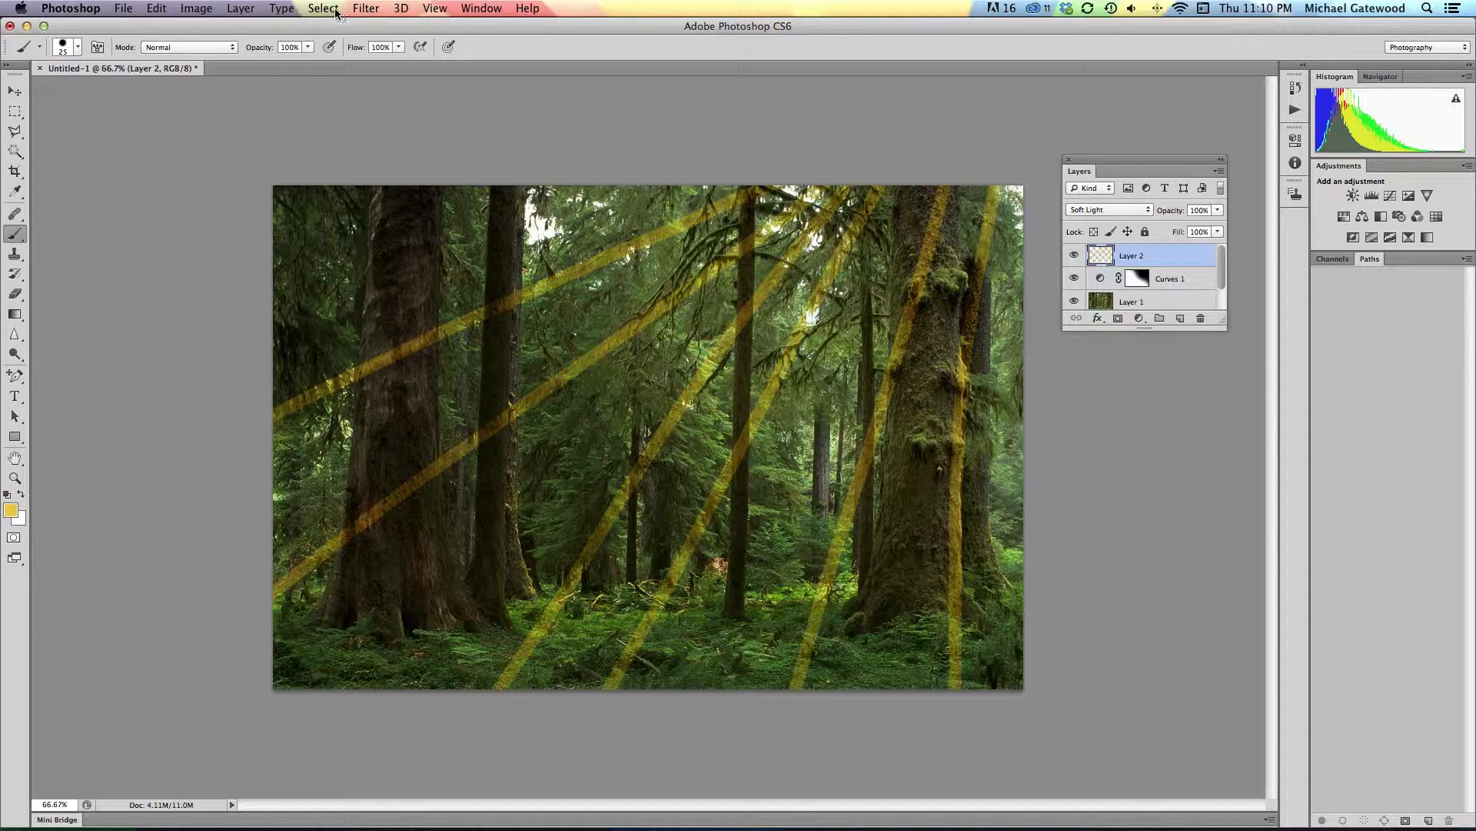
{"action": "left_click", "coordinate": [367, 9]}
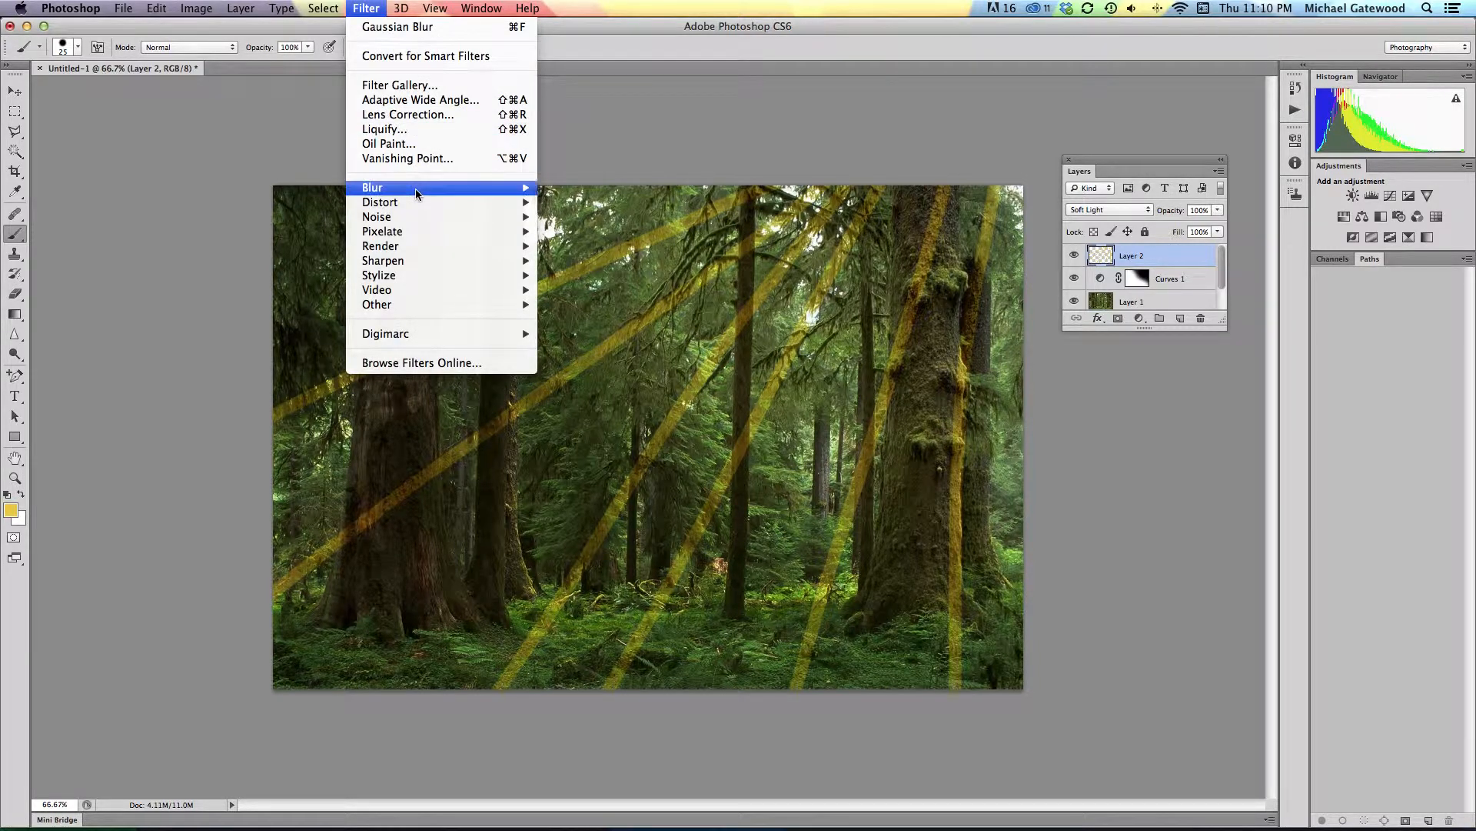
{"action": "mouse_move", "coordinate": [422, 190]}
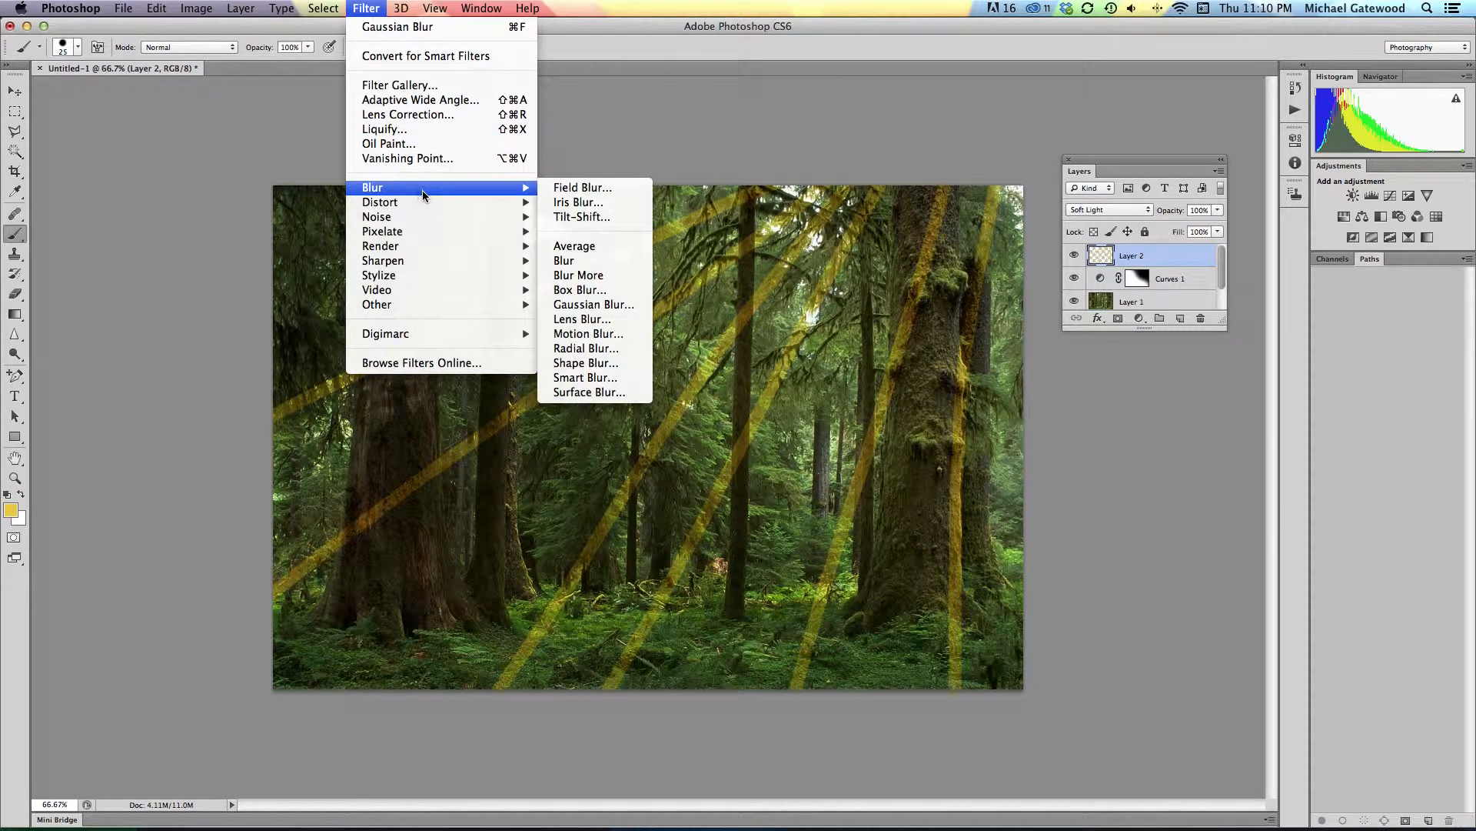
{"action": "left_click", "coordinate": [592, 305]}
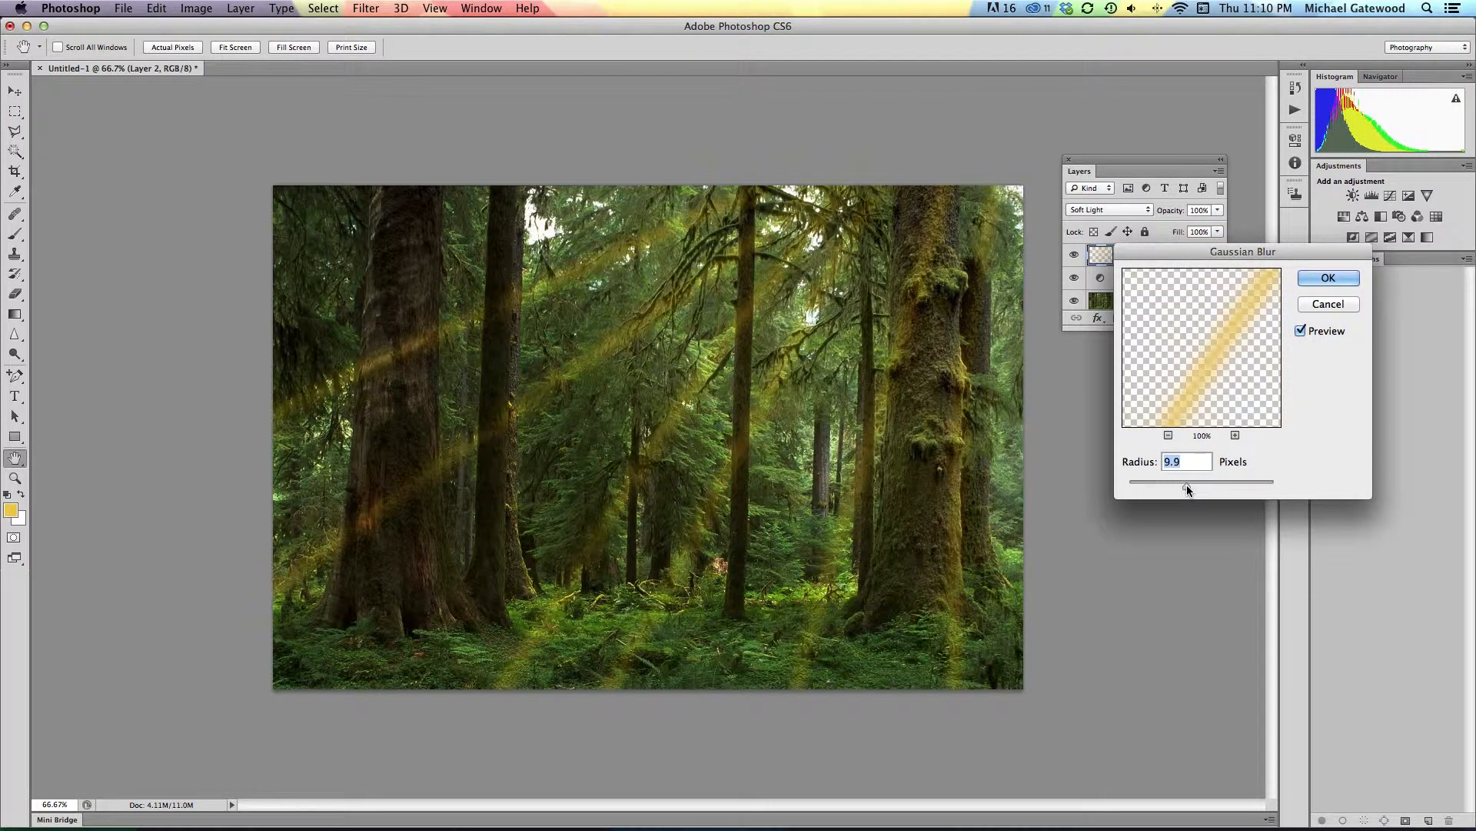
{"action": "mouse_move", "coordinate": [1188, 490]}
{"action": "left_mouse_down"}
{"action": "mouse_move", "coordinate": [1145, 491]}
{"action": "mouse_move", "coordinate": [1201, 491]}
{"action": "left_mouse_up"}
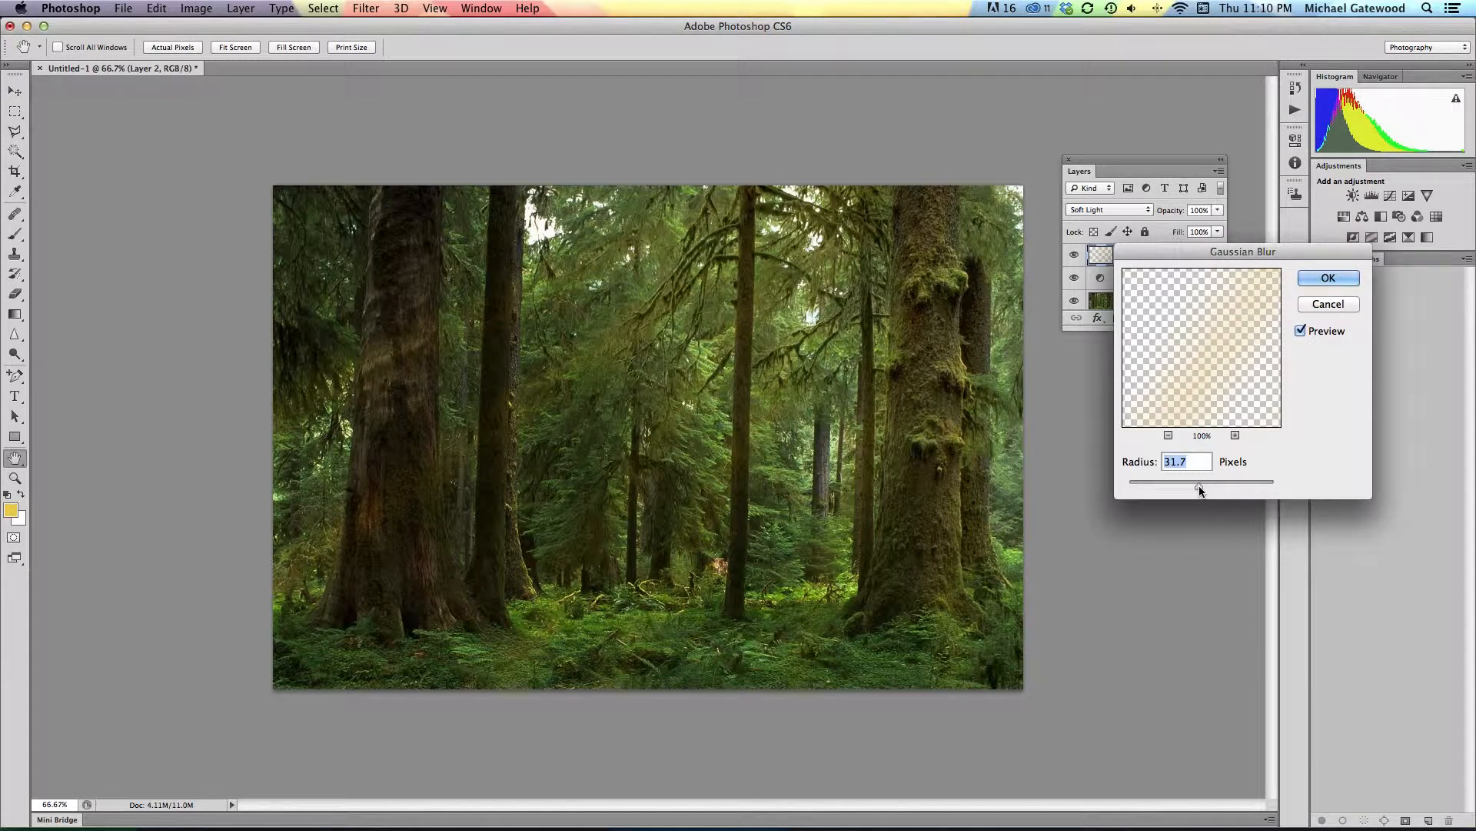
{"action": "left_click", "coordinate": [1301, 331]}
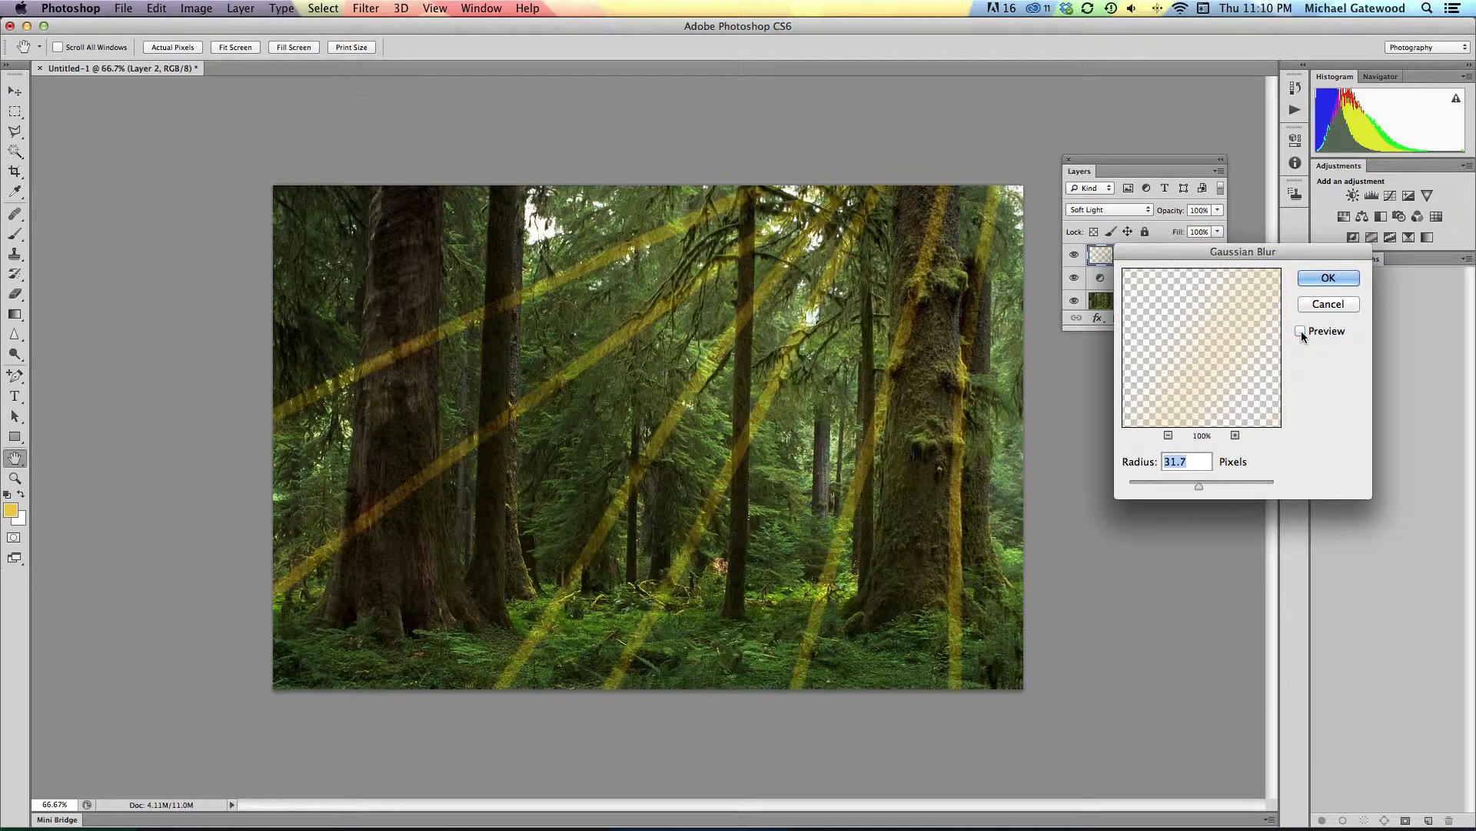
{"action": "left_click", "coordinate": [1300, 331]}
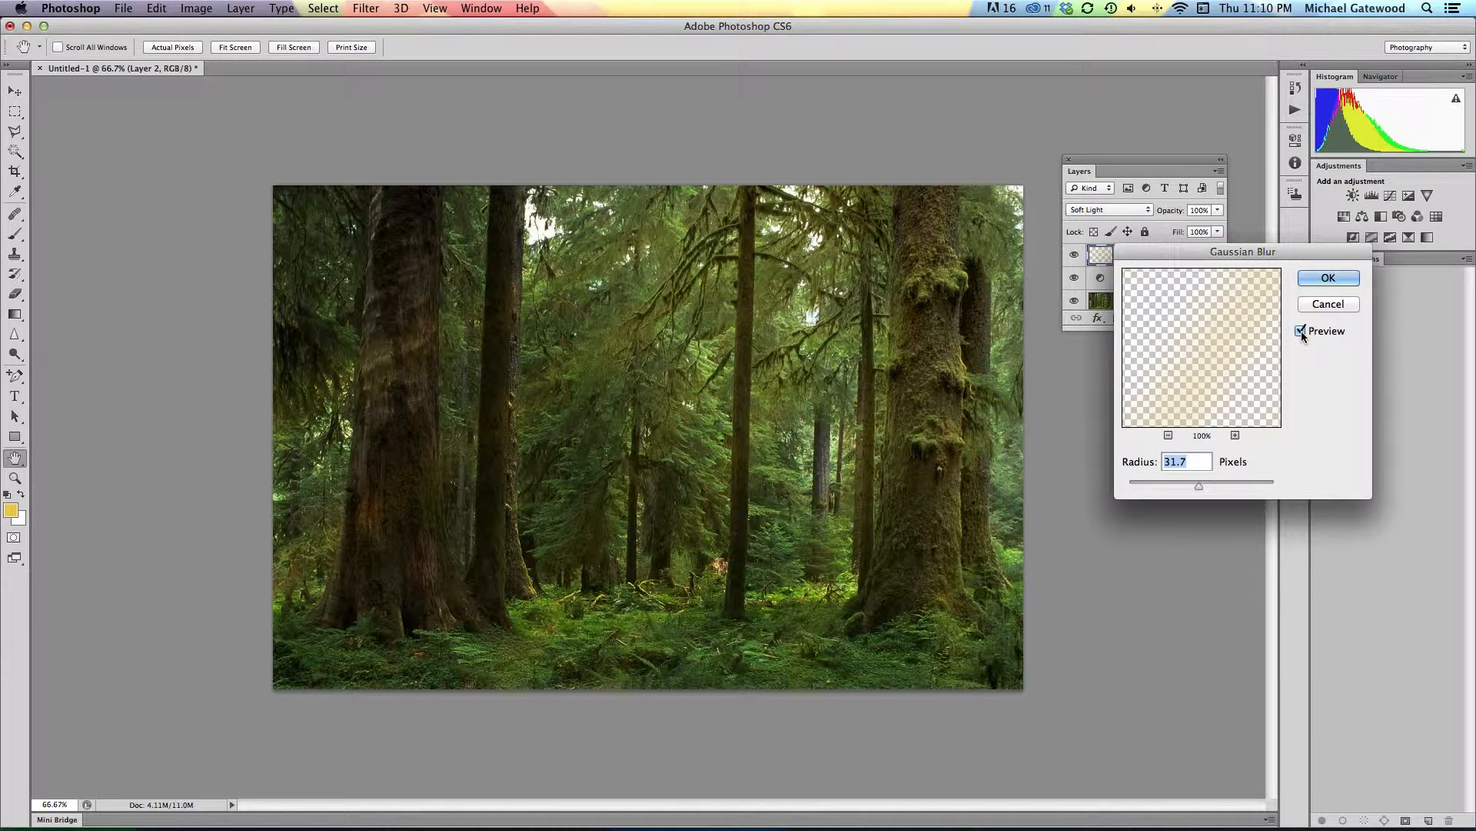
{"action": "left_click", "coordinate": [1324, 279]}
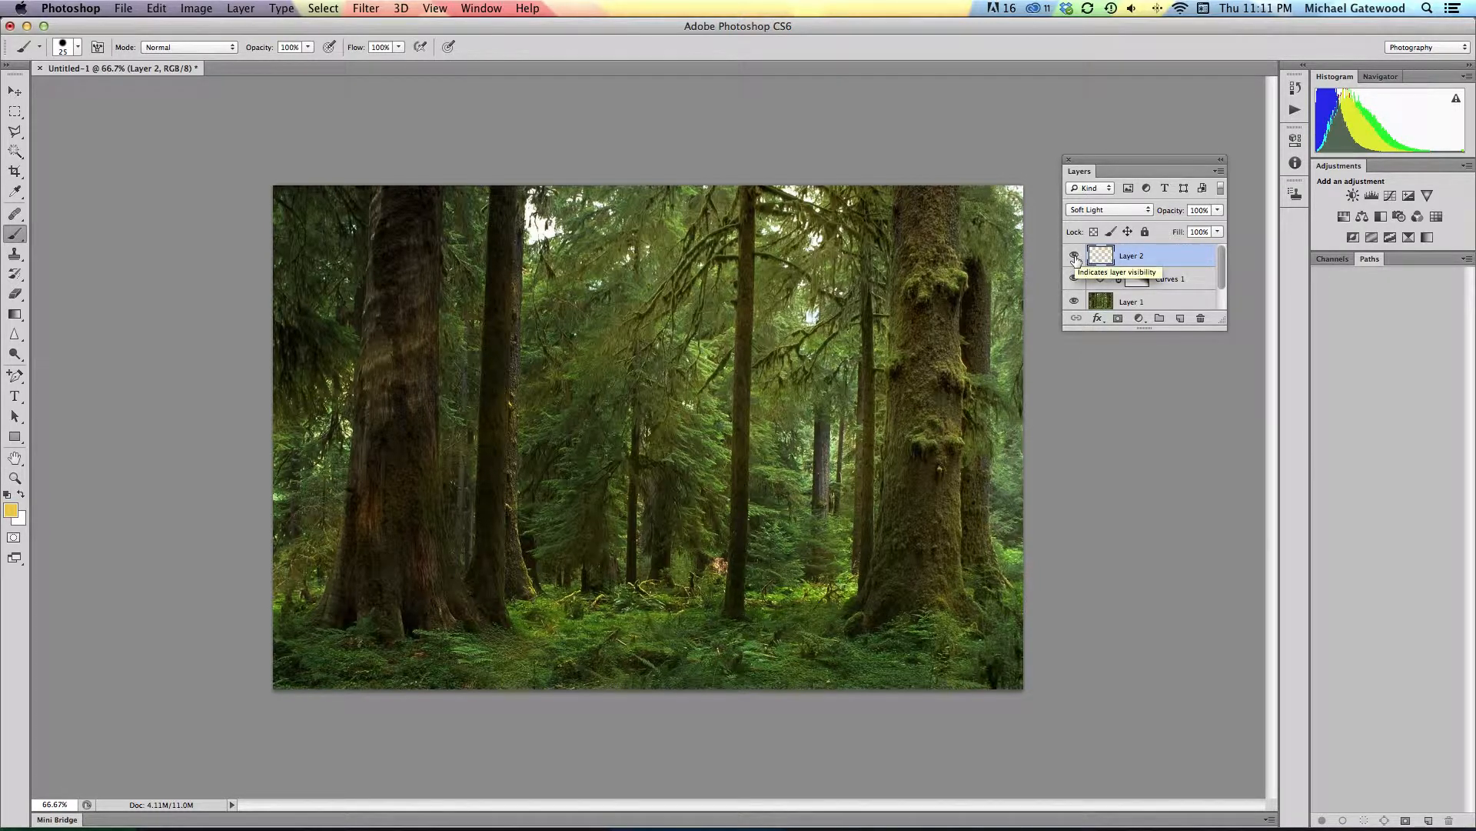
Step: Compare the image with the ray layer hidden and shown repeatedly, and with the Curves layer hidden and shown
{"action": "left_click", "coordinate": [1074, 256]}
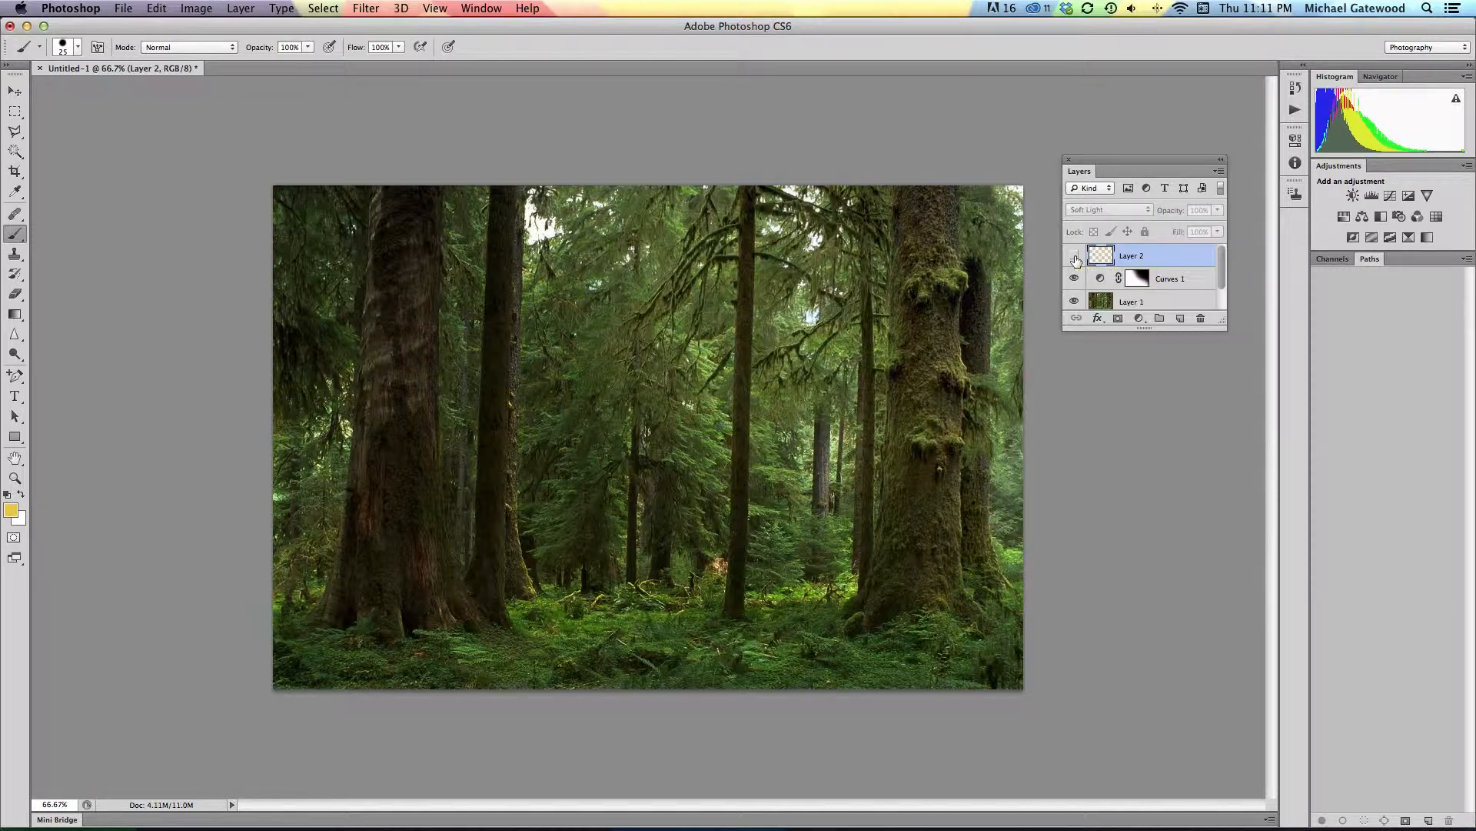
{"action": "left_click", "coordinate": [1074, 256]}
{"action": "left_click", "coordinate": [1074, 256]}
{"action": "left_click", "coordinate": [1074, 256]}
{"action": "left_click", "coordinate": [1074, 256]}
{"action": "left_click", "coordinate": [1074, 256]}
{"action": "left_click", "coordinate": [1075, 256]}
{"action": "left_click", "coordinate": [1075, 256]}
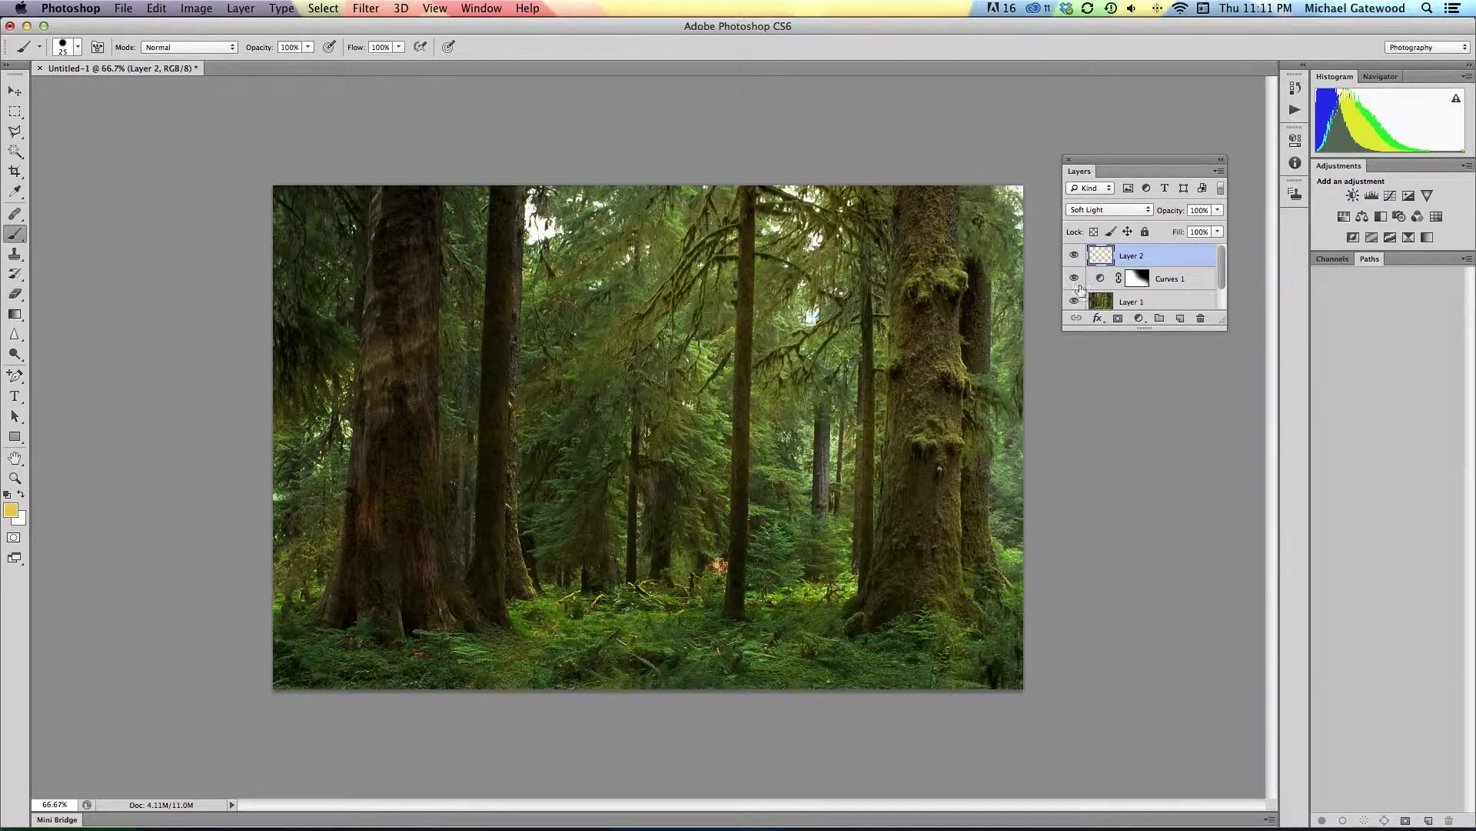
{"action": "left_click", "coordinate": [1074, 278]}
{"action": "left_click", "coordinate": [1075, 279]}
{"action": "left_click", "coordinate": [1074, 256]}
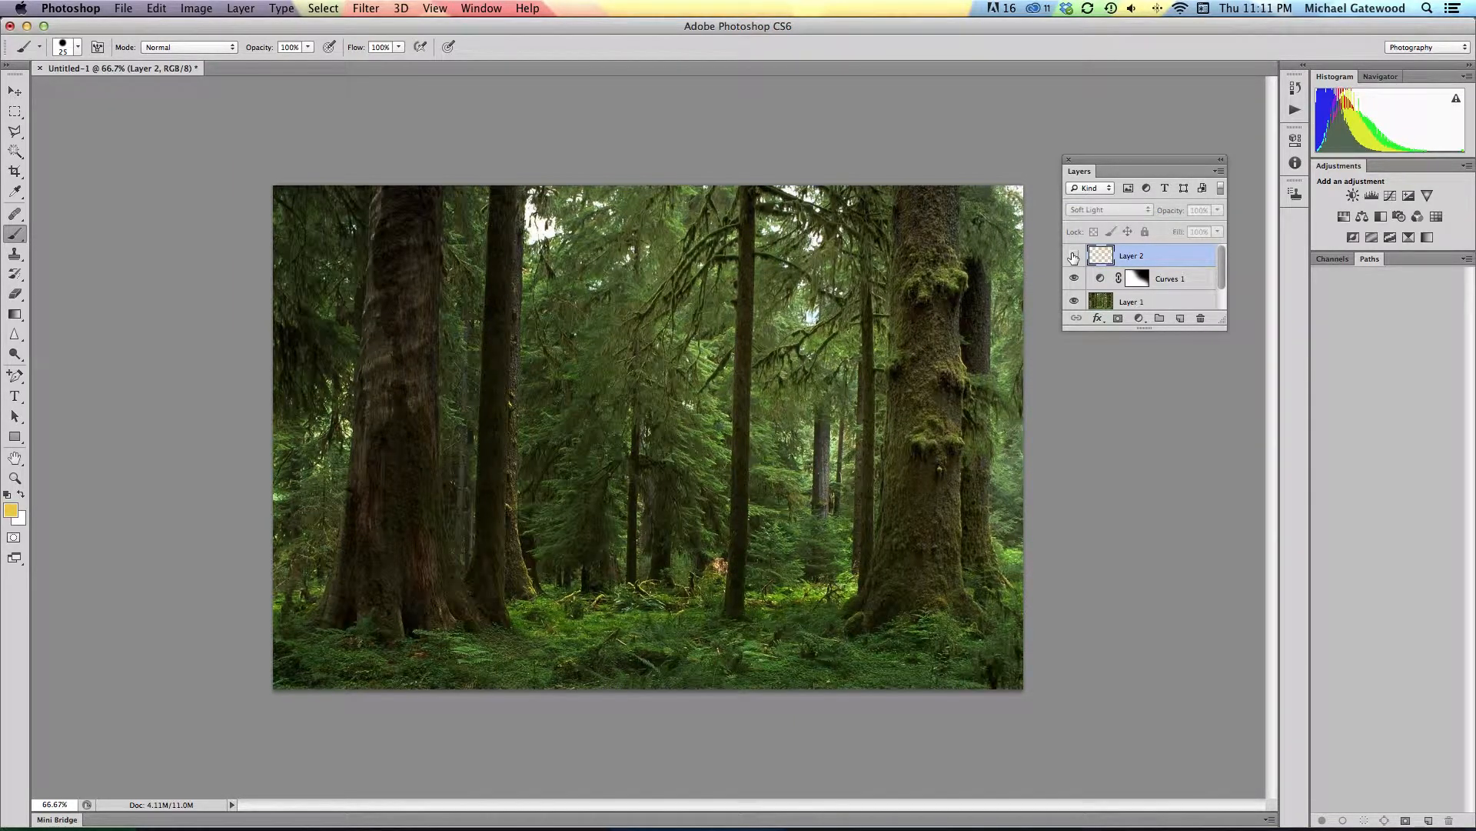
{"action": "left_click", "coordinate": [1074, 256]}
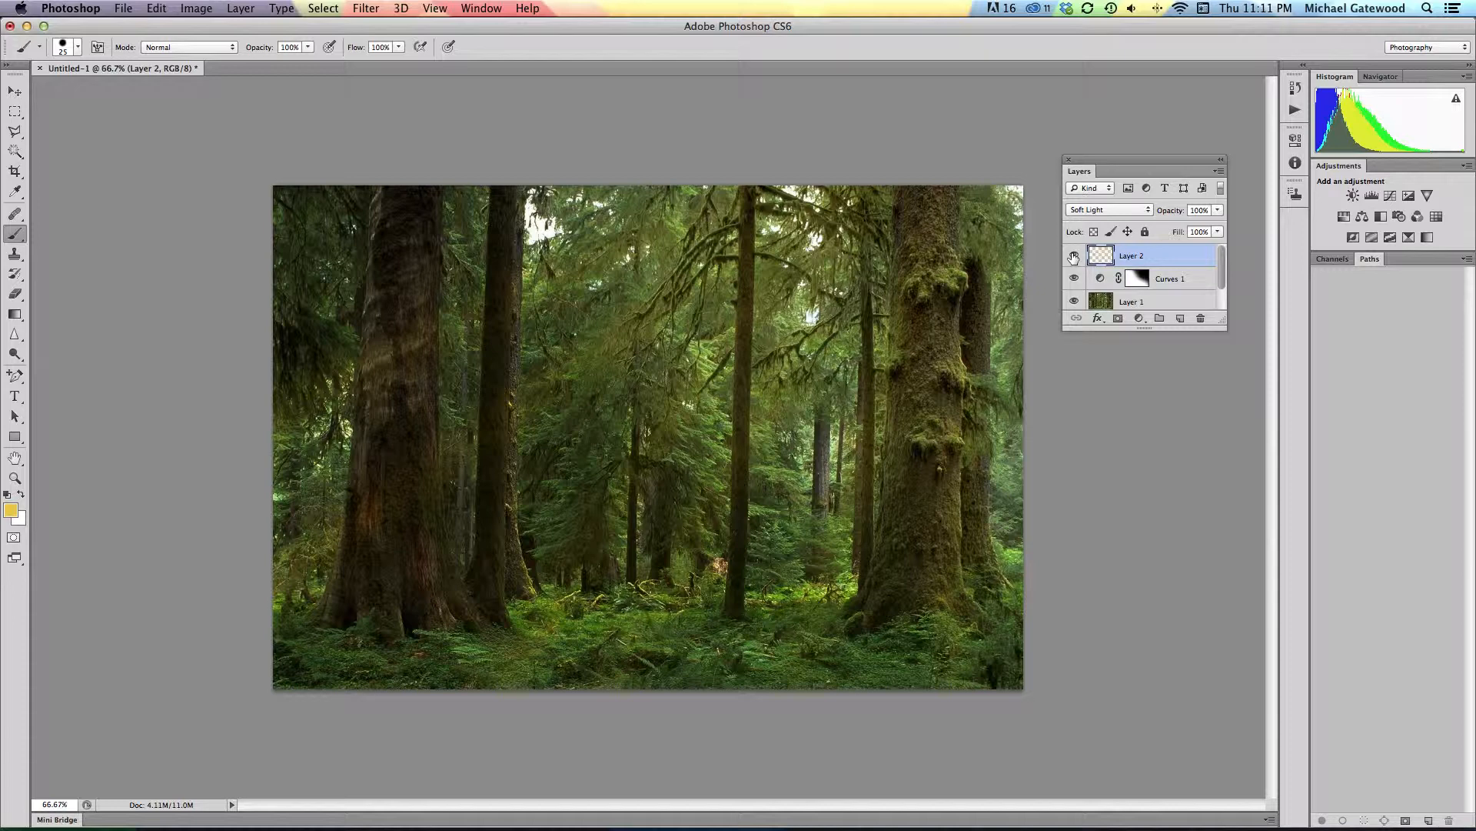
Step: Darken the Curves adjustment by moving its curve point to input 170, output 106, and compare the image with that layer hidden and shown
{"action": "double_click", "coordinate": [1100, 280]}
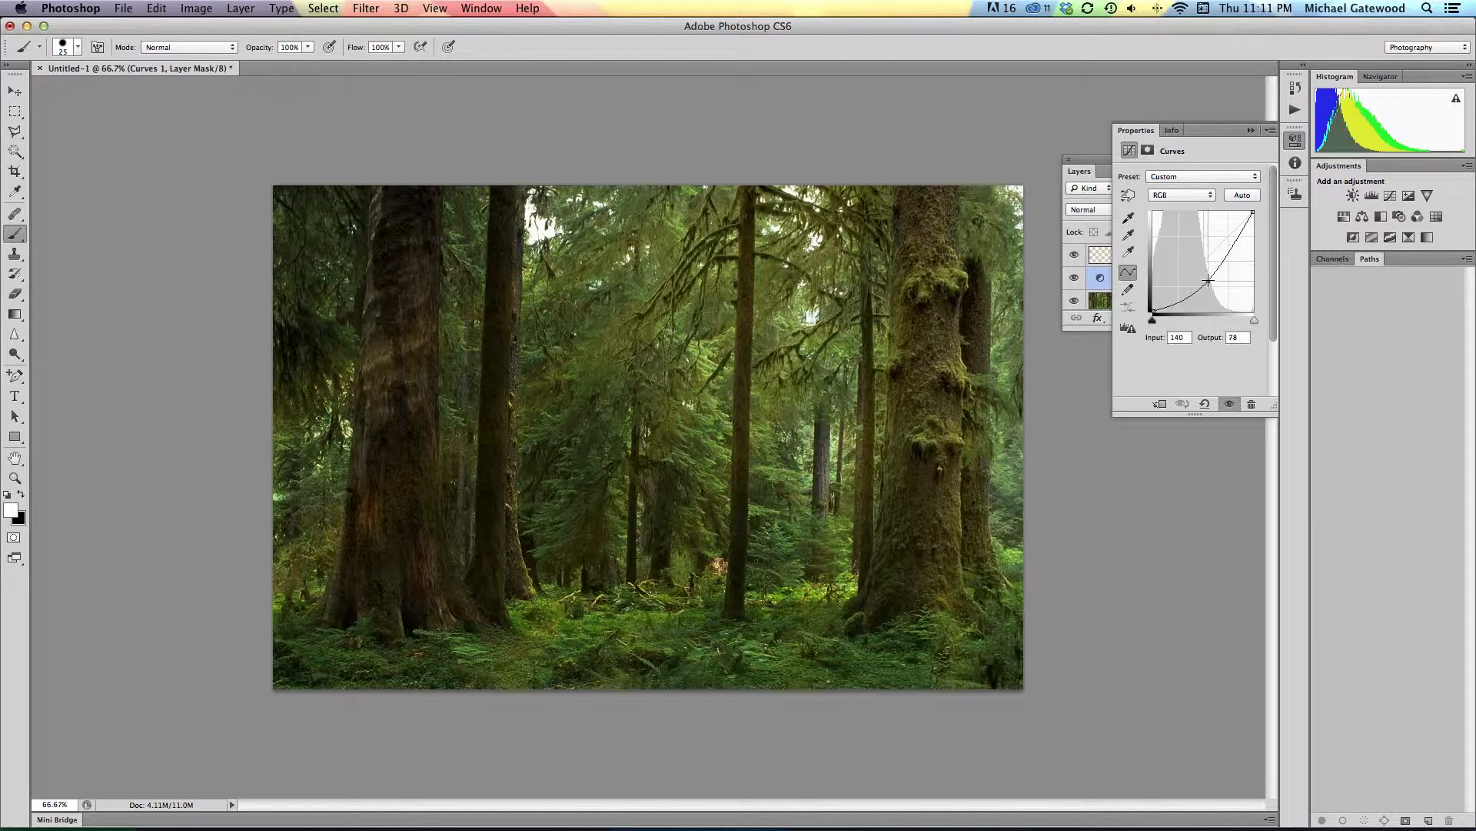
{"action": "left_click_drag", "start_coordinate": [1209, 280], "coordinate": [1220, 270]}
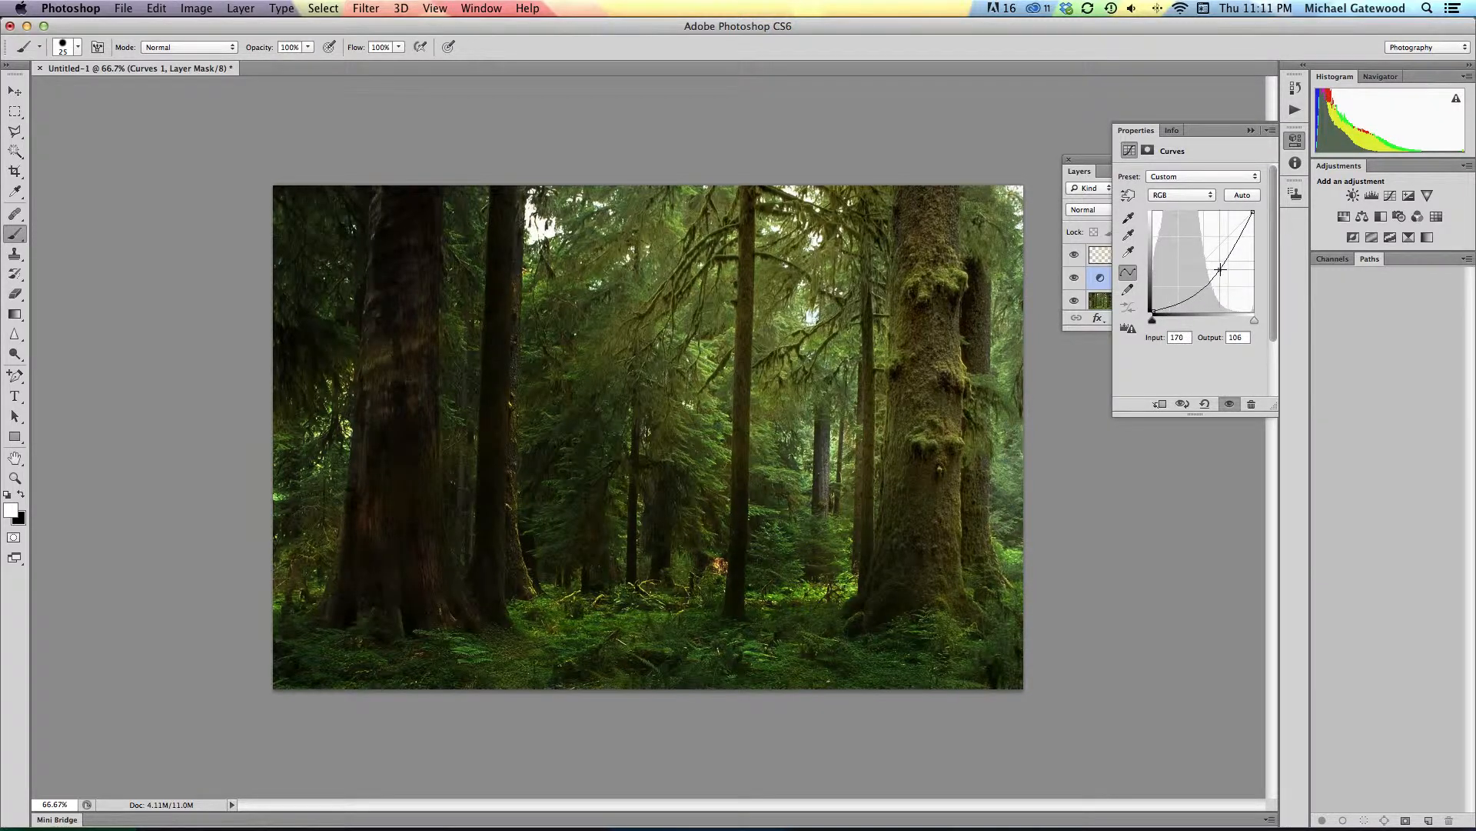
{"action": "left_click", "coordinate": [1250, 130]}
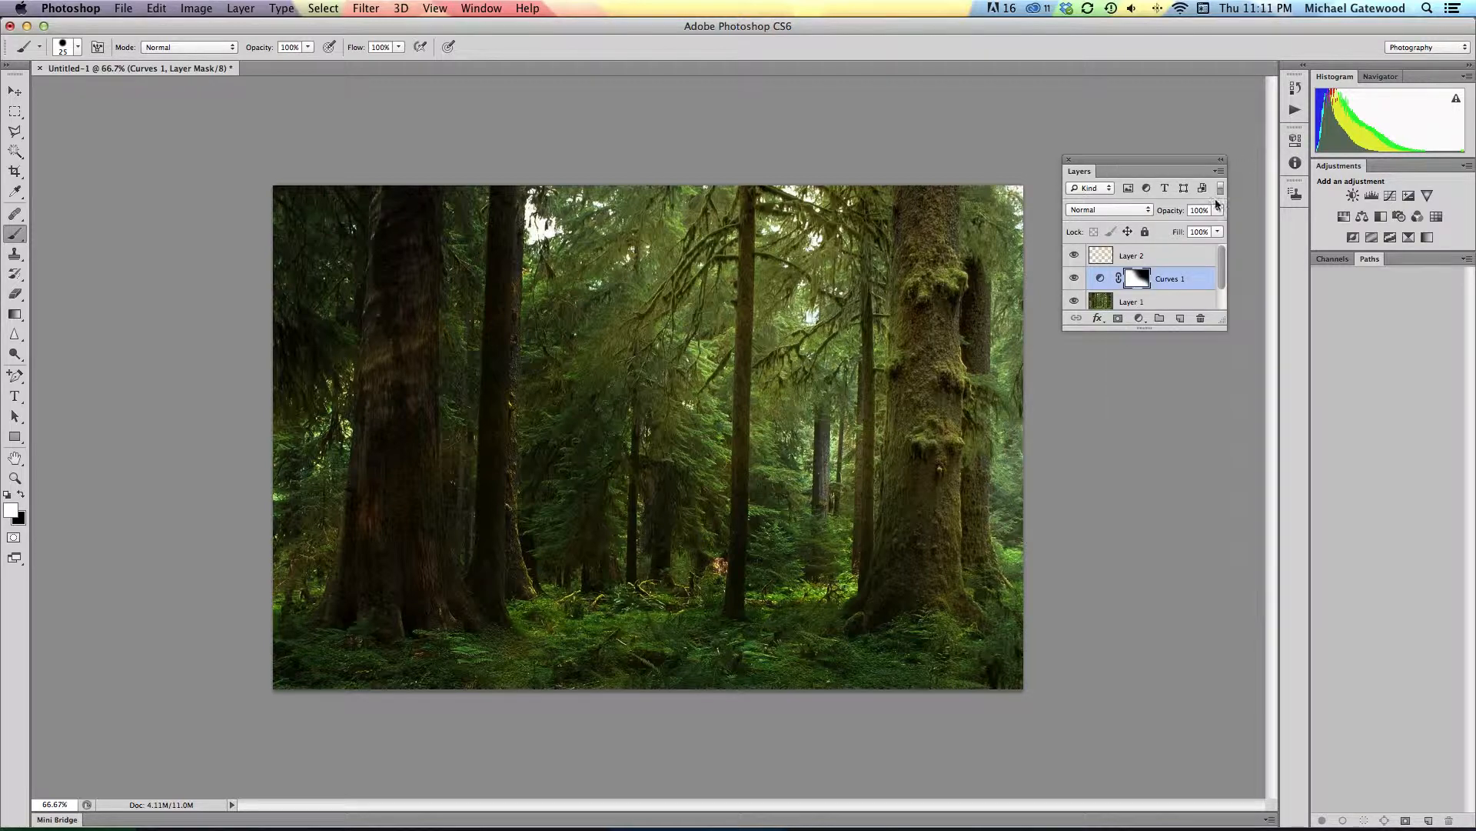
{"action": "left_click", "coordinate": [1075, 278]}
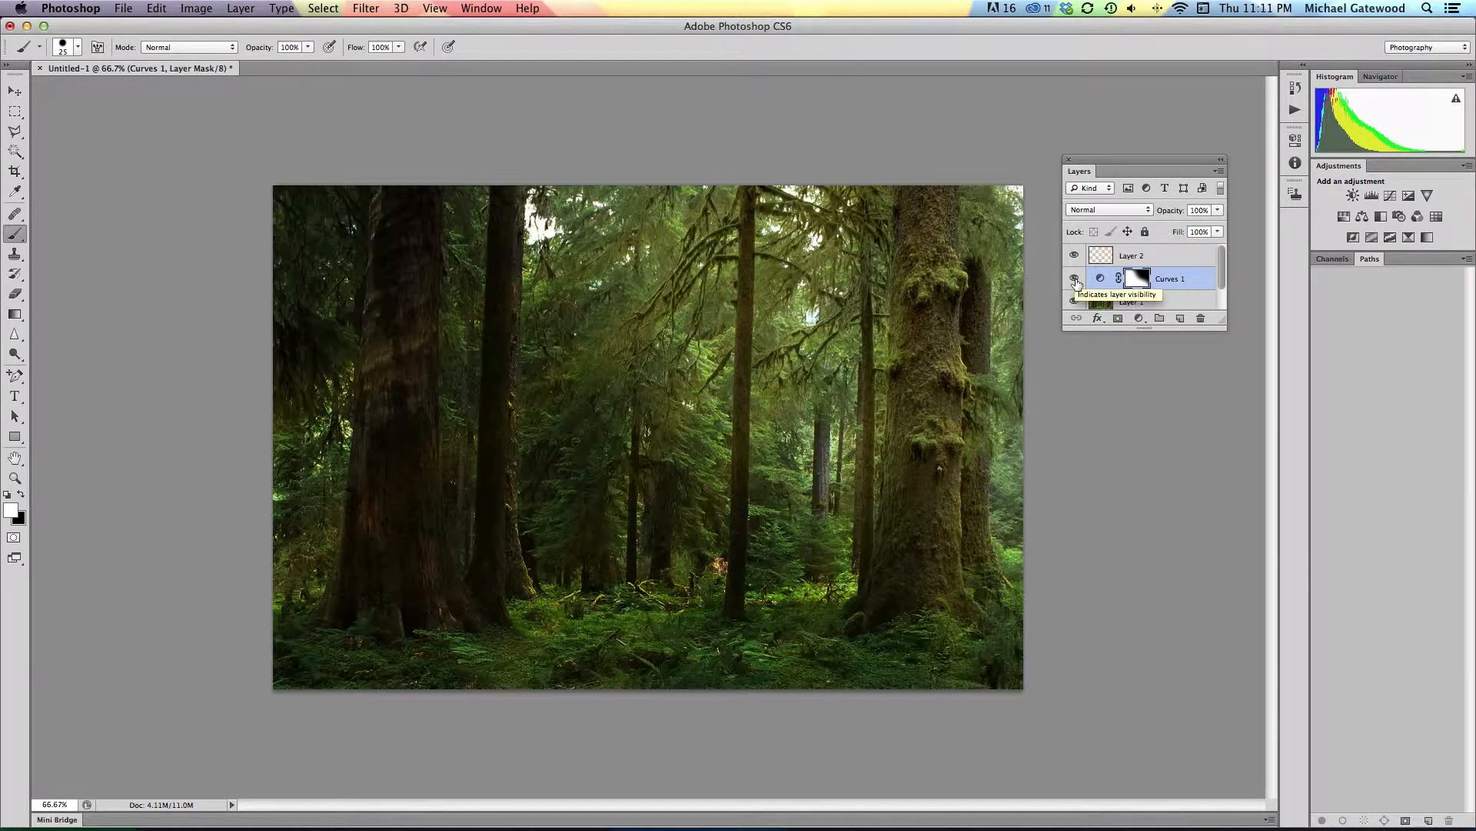
{"action": "left_click", "coordinate": [1075, 281]}
{"action": "left_click", "coordinate": [1075, 279]}
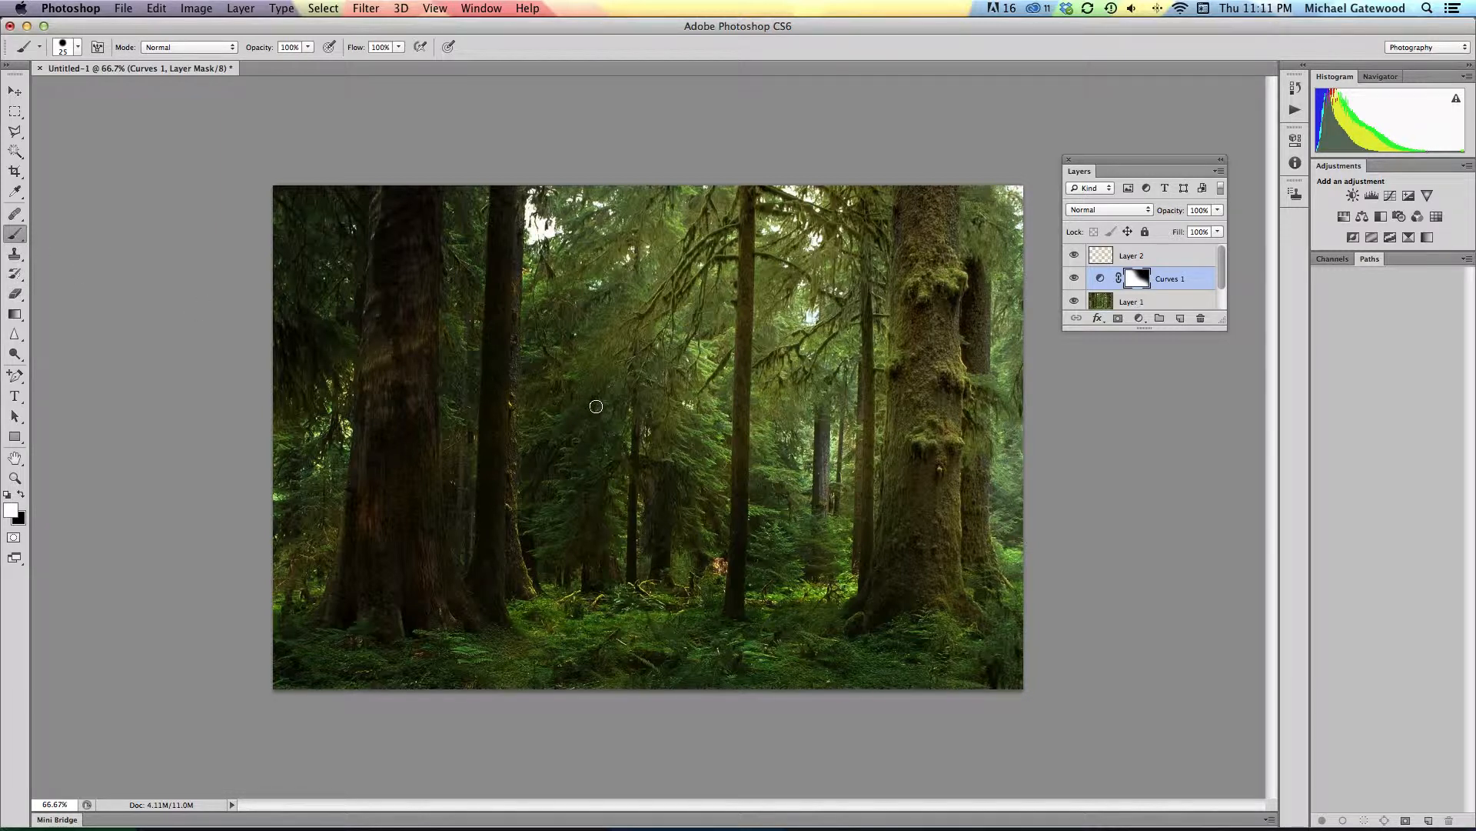
Step: Try painting black across the centre of the Curves mask with a hard 600 px brush, and undo the stroke
{"action": "key", "text": "bracketright"}
{"action": "key", "text": "bracketright"}
{"action": "key", "text": "bracketright"}
{"action": "key", "text": "bracketright"}
{"action": "key", "text": "bracketright"}
{"action": "key", "text": "bracketright"}
{"action": "key", "text": "bracketright"}
{"action": "key", "text": "bracketright"}
{"action": "key", "text": "bracketright"}
{"action": "key", "text": "bracketright"}
{"action": "key", "text": "bracketright"}
{"action": "key", "text": "bracketright"}
{"action": "key", "text": "bracketright"}
{"action": "key", "text": "bracketright"}
{"action": "key", "text": "bracketright"}
{"action": "key", "text": "bracketright"}
{"action": "key", "text": "bracketright"}
{"action": "key", "text": "x"}
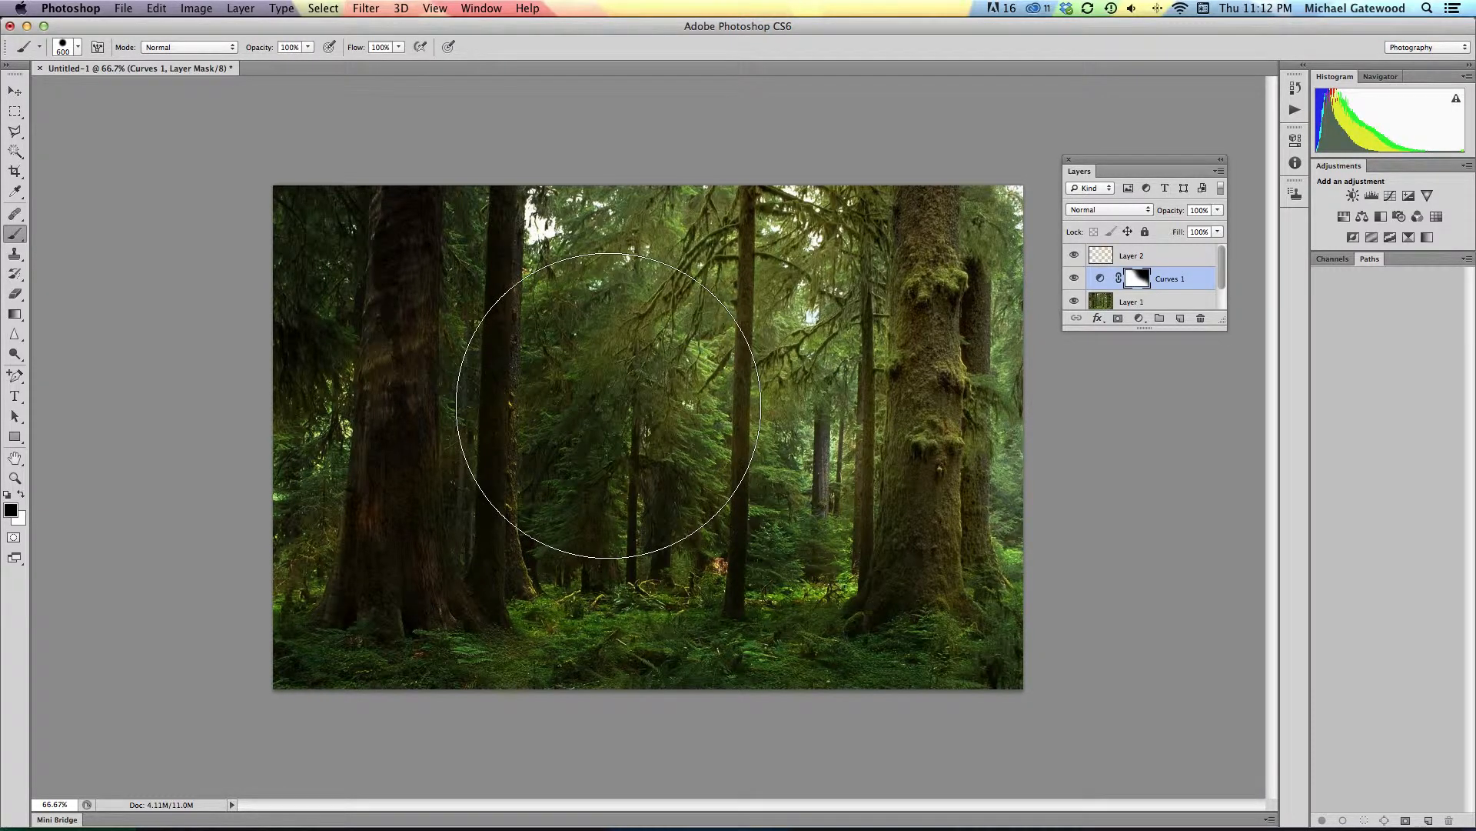
{"action": "mouse_move", "coordinate": [607, 406]}
{"action": "left_mouse_down"}
{"action": "mouse_move", "coordinate": [807, 250]}
{"action": "mouse_move", "coordinate": [745, 244]}
{"action": "mouse_move", "coordinate": [732, 336]}
{"action": "mouse_move", "coordinate": [708, 336]}
{"action": "mouse_move", "coordinate": [737, 320]}
{"action": "left_mouse_up"}
{"action": "key", "text": "super+z"}
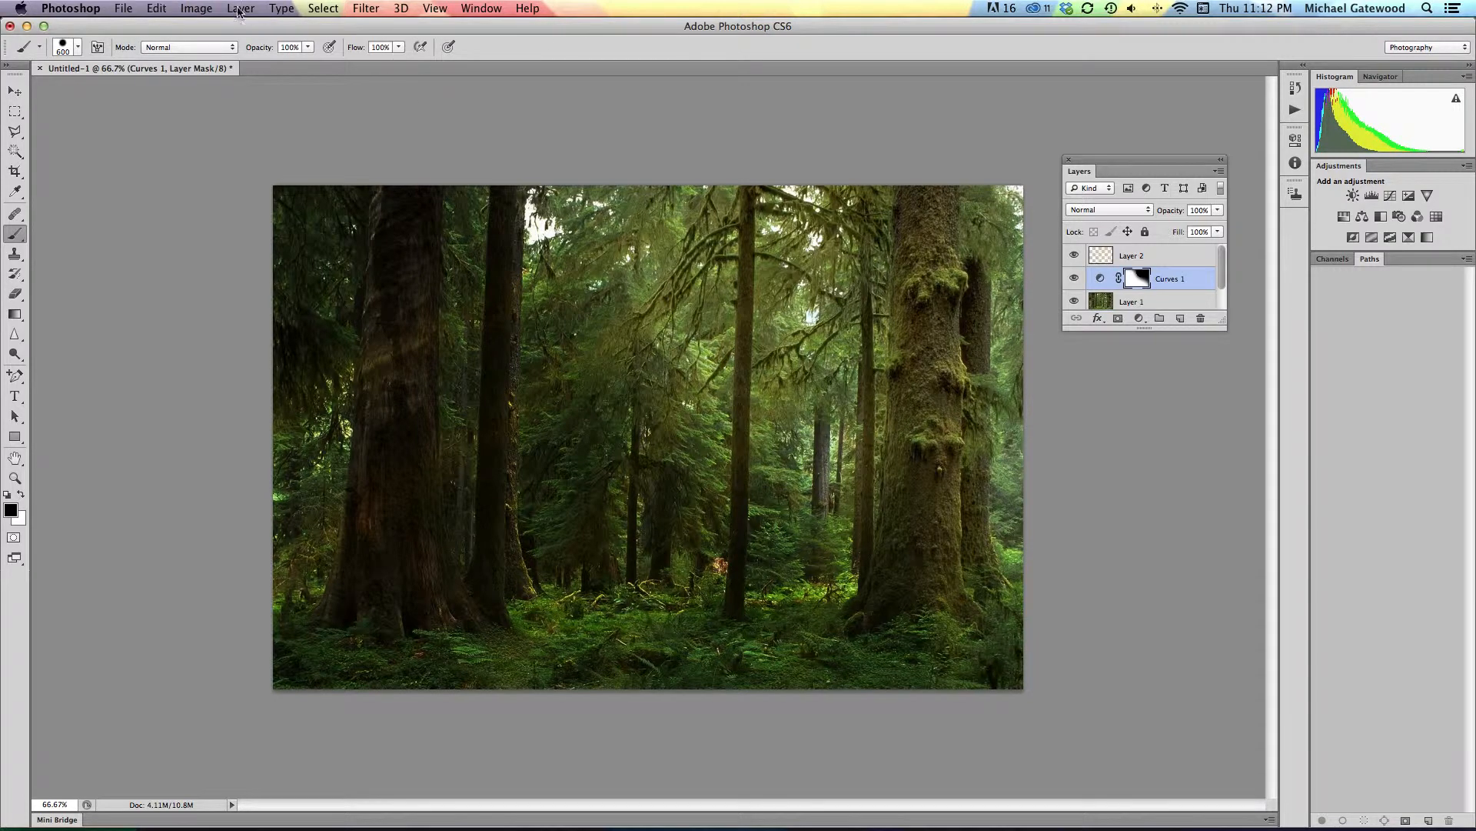
Step: Switch the Brush tool to a soft round tip and enlarge it to 800 px
{"action": "left_click", "coordinate": [78, 47]}
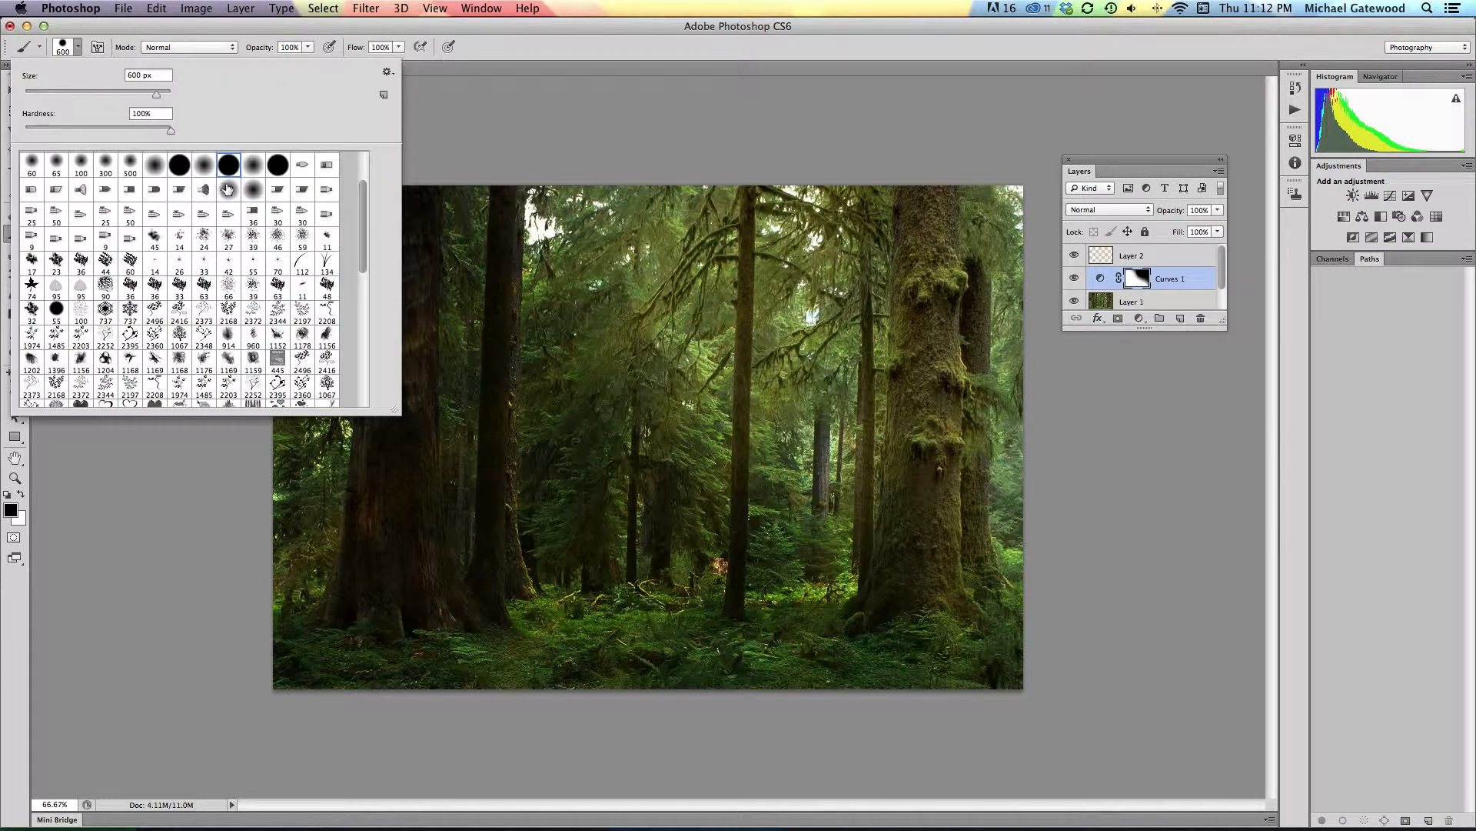
{"action": "left_click", "coordinate": [519, 32]}
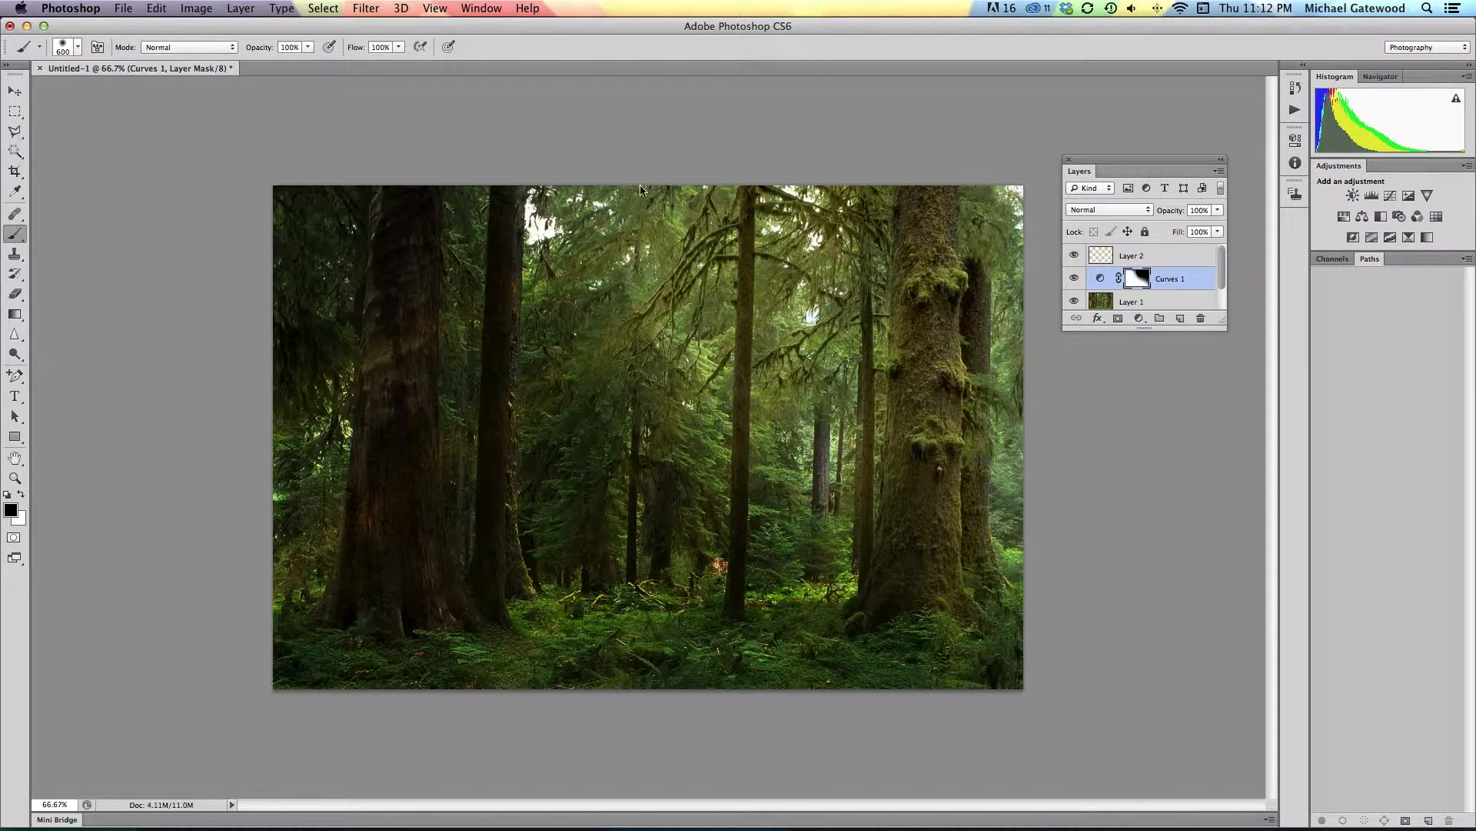
{"action": "left_click", "coordinate": [79, 48]}
{"action": "scroll", "coordinate": [253, 191], "scroll_direction": "up", "scroll_amount": 3}
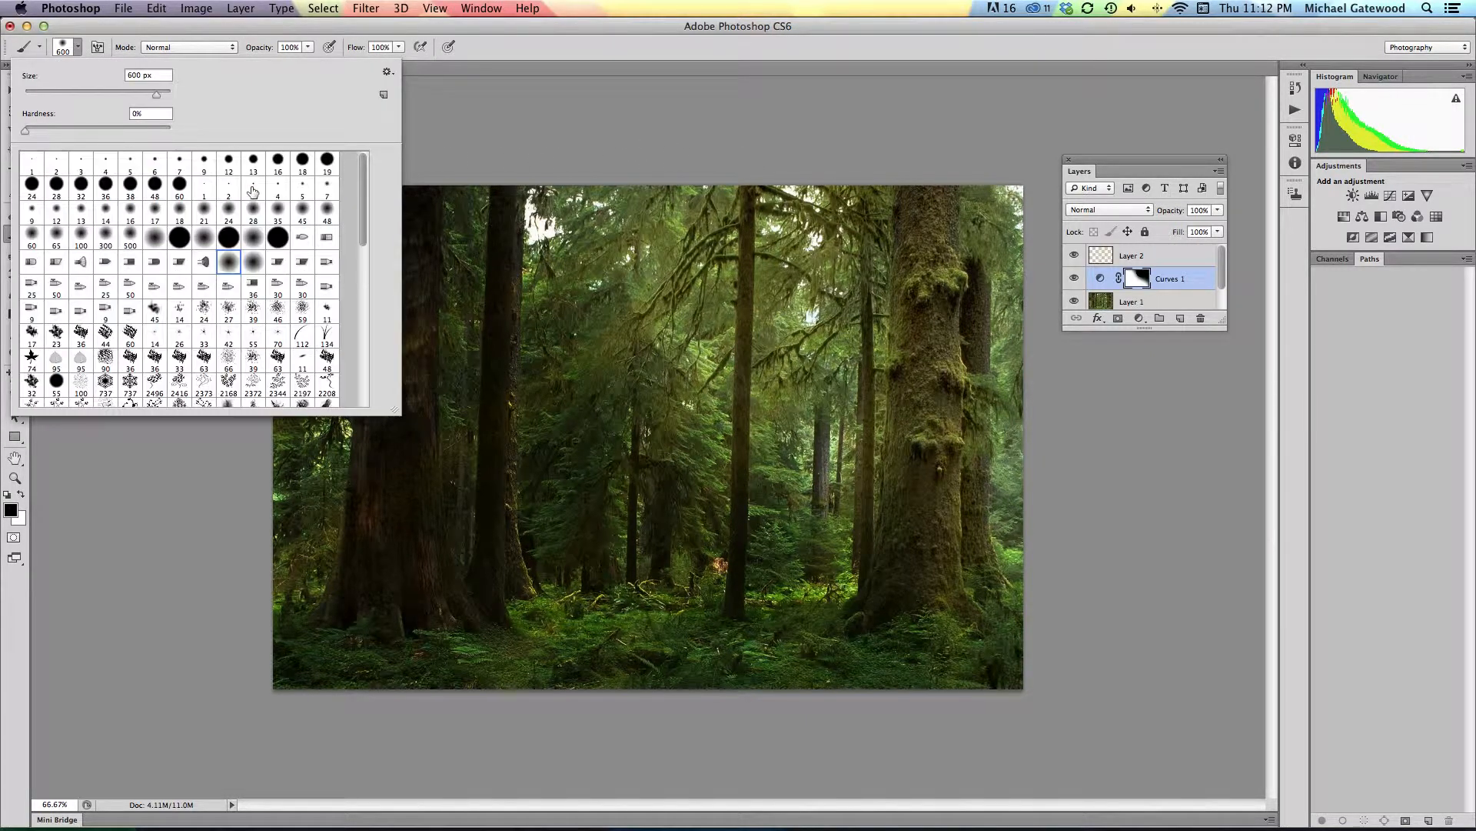
{"action": "left_click", "coordinate": [327, 209]}
{"action": "left_click", "coordinate": [613, 33]}
{"action": "key", "text": "bracketright"}
{"action": "key", "text": "bracketright"}
{"action": "key", "text": "bracketright"}
{"action": "key", "text": "bracketright"}
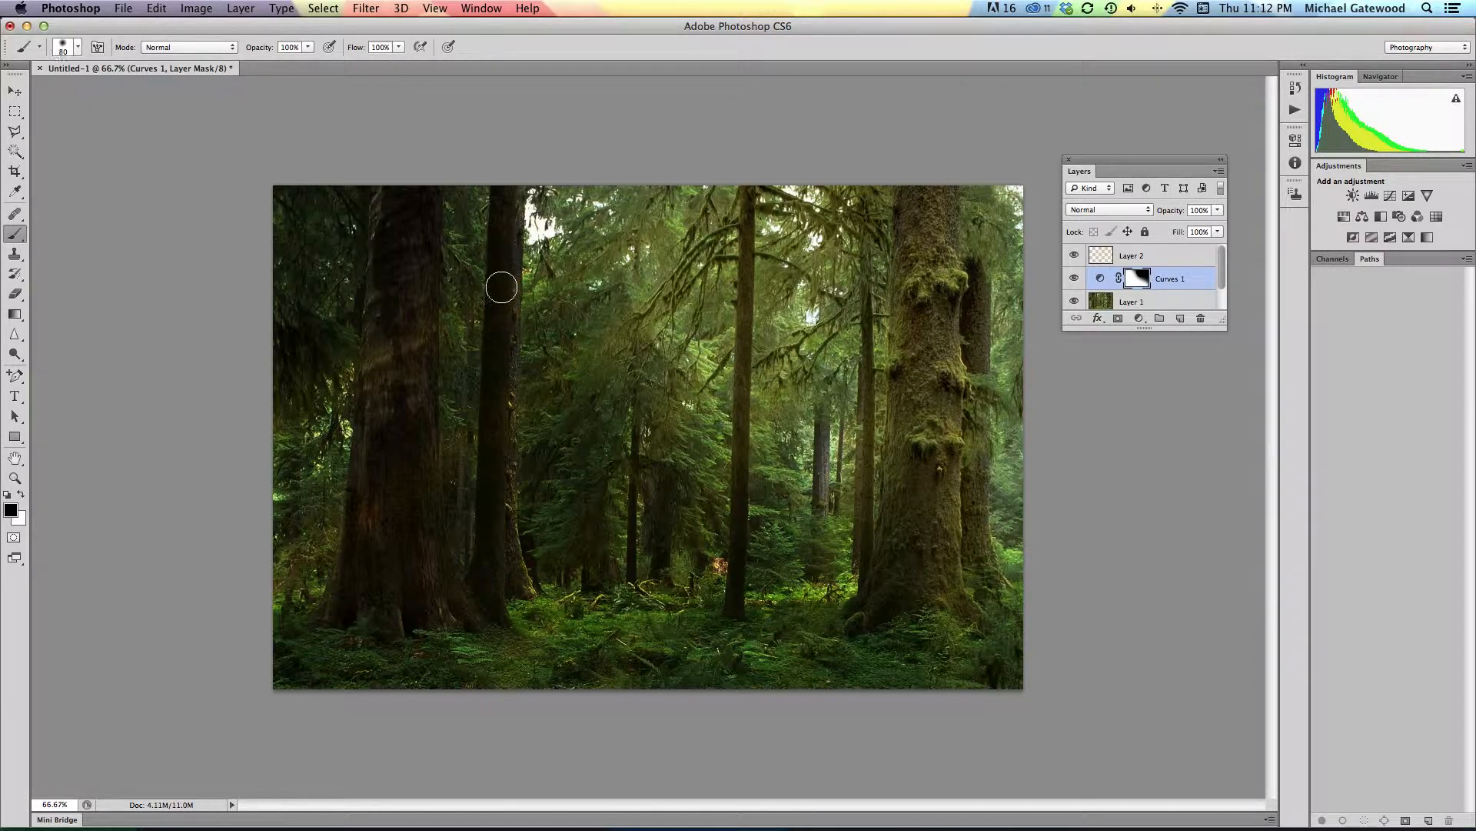
{"action": "key", "text": "bracketright"}
{"action": "key", "text": "bracketright"}
{"action": "key", "text": "bracketright"}
{"action": "key", "text": "bracketright"}
{"action": "key", "text": "bracketright"}
{"action": "key", "text": "bracketright"}
{"action": "key", "text": "bracketright"}
{"action": "key", "text": "bracketright"}
{"action": "key", "text": "bracketright"}
{"action": "key", "text": "bracketright"}
{"action": "key", "text": "bracketright"}
{"action": "key", "text": "bracketright"}
{"action": "key", "text": "bracketright"}
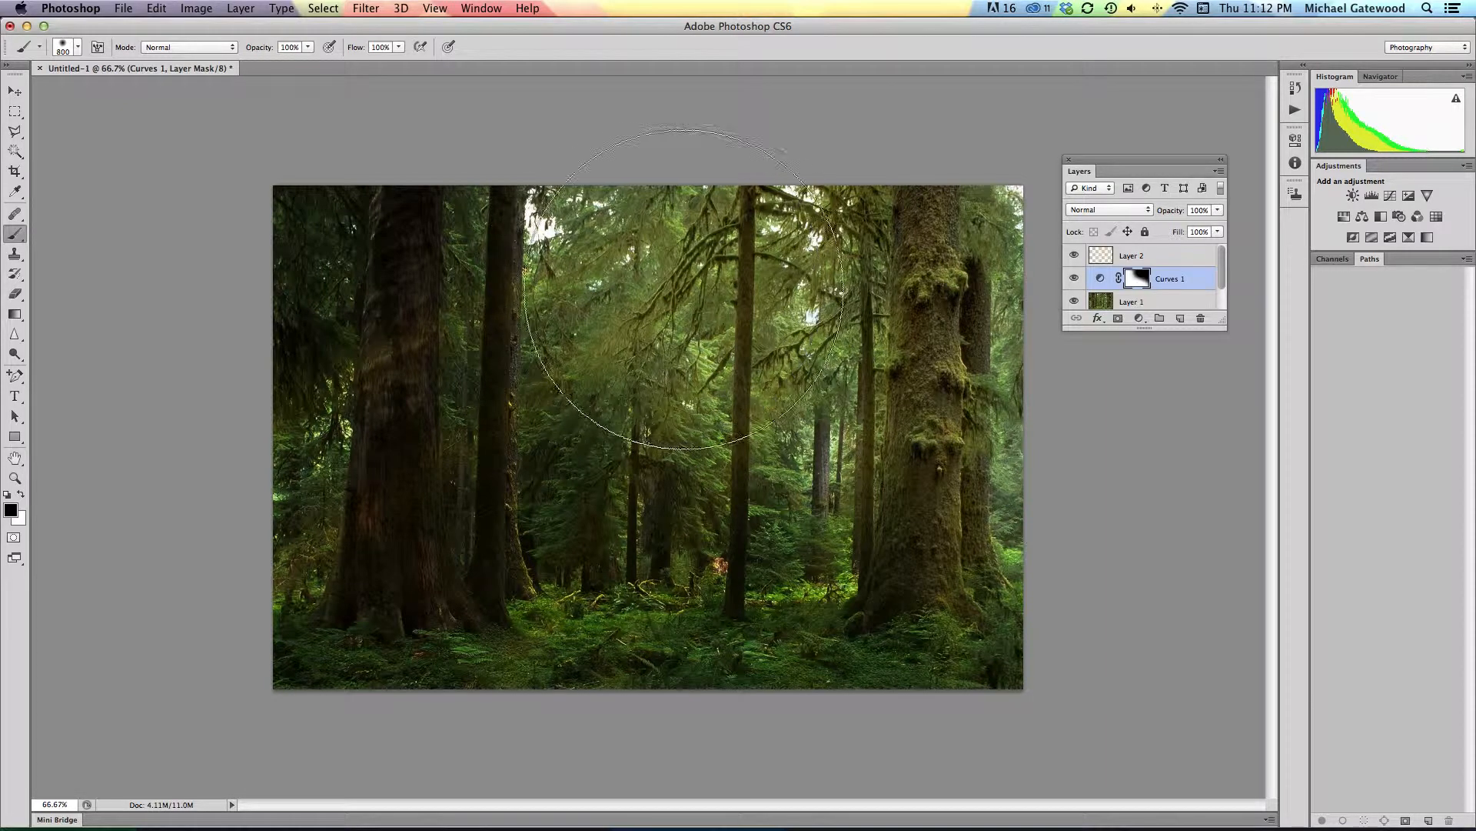
Step: Paint the Curves mask black from the image's upper centre to the large right-hand tree, and white over the upper-left trees
{"action": "mouse_move", "coordinate": [684, 288]}
{"action": "left_mouse_down"}
{"action": "mouse_move", "coordinate": [758, 389]}
{"action": "mouse_move", "coordinate": [890, 451]}
{"action": "mouse_move", "coordinate": [962, 362]}
{"action": "left_mouse_up"}
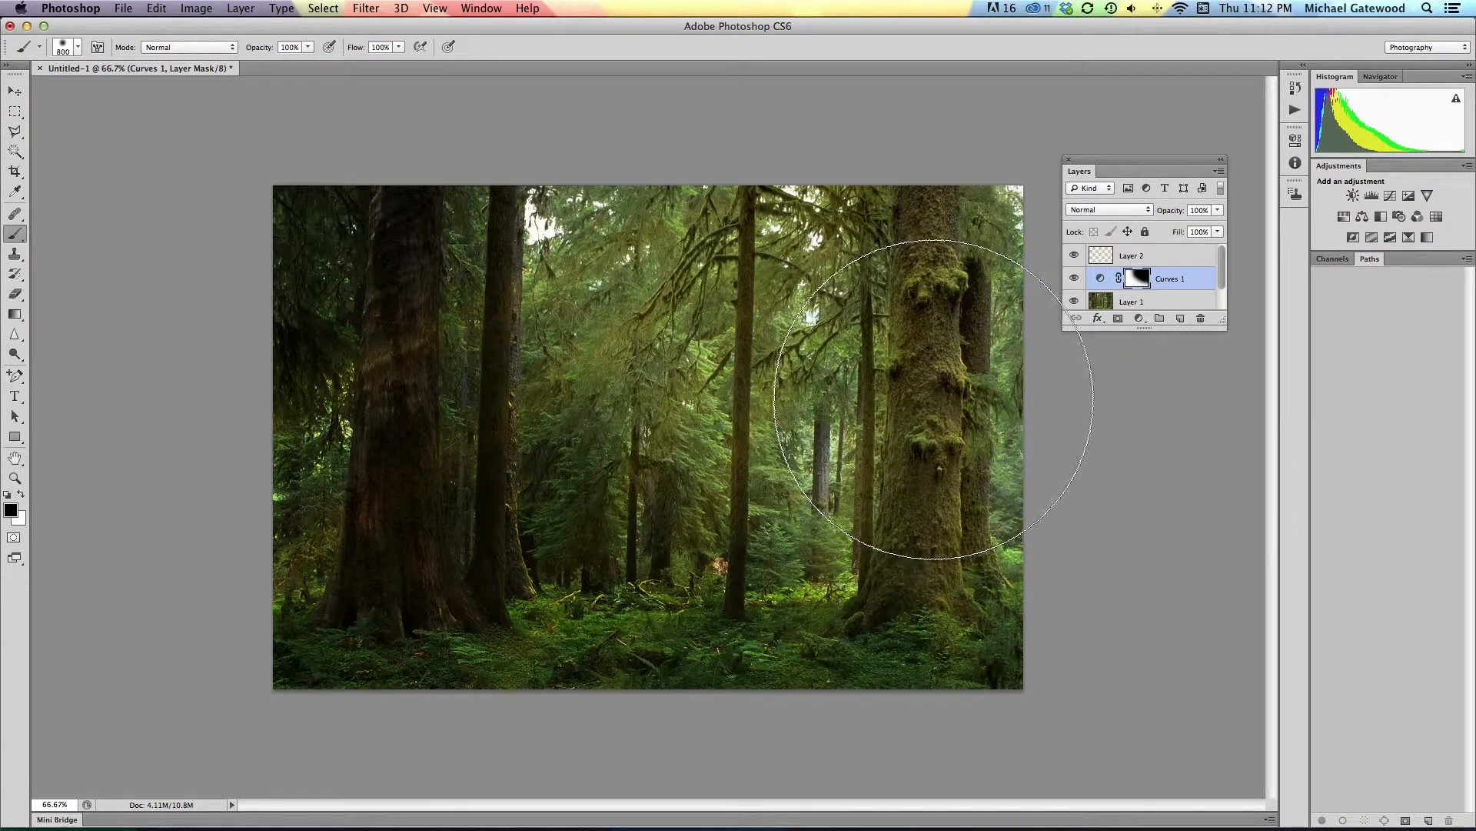
{"action": "key", "text": "x"}
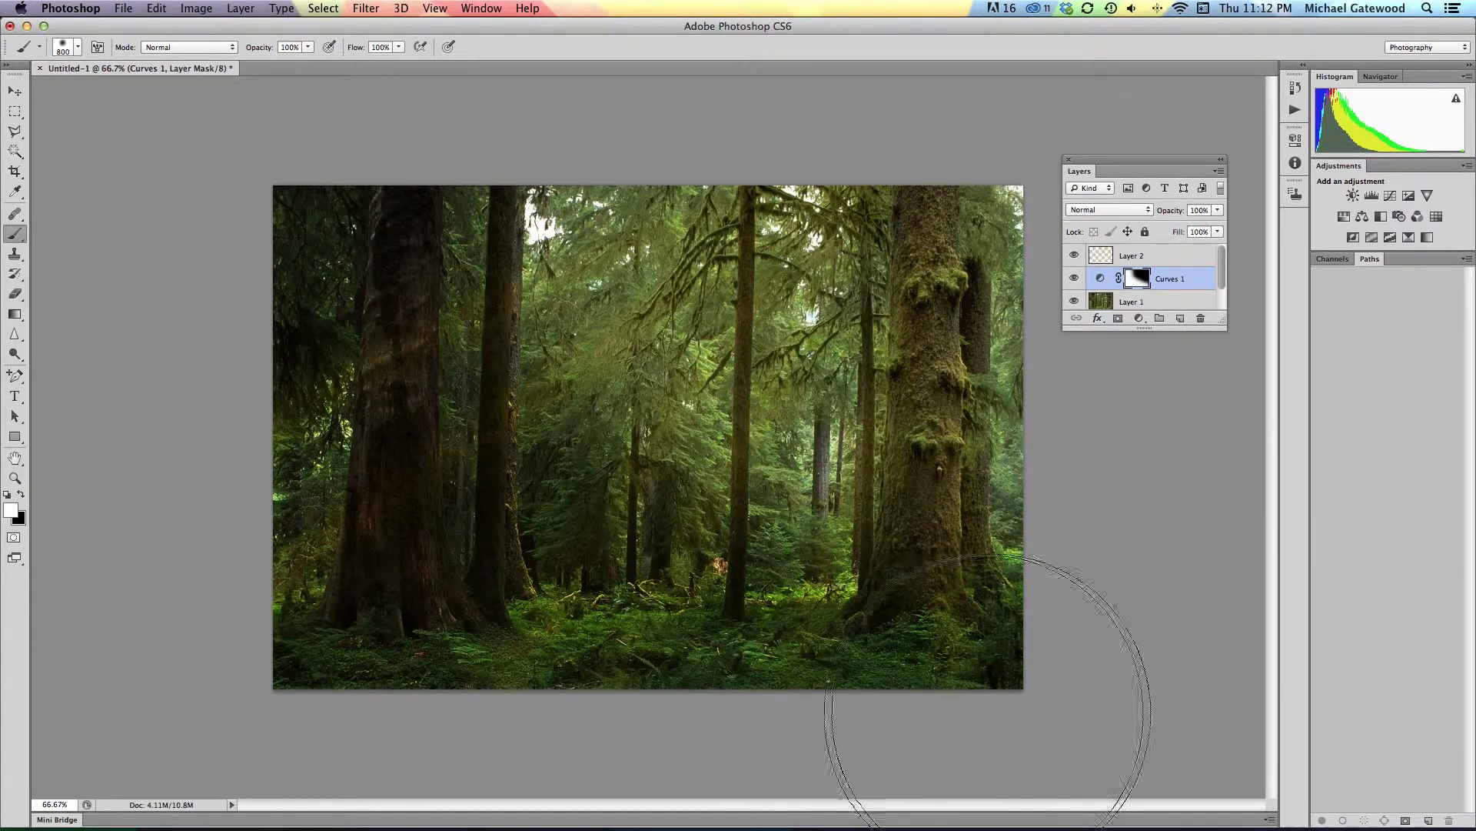
{"action": "left_click_drag", "start_coordinate": [413, 287], "coordinate": [363, 286]}
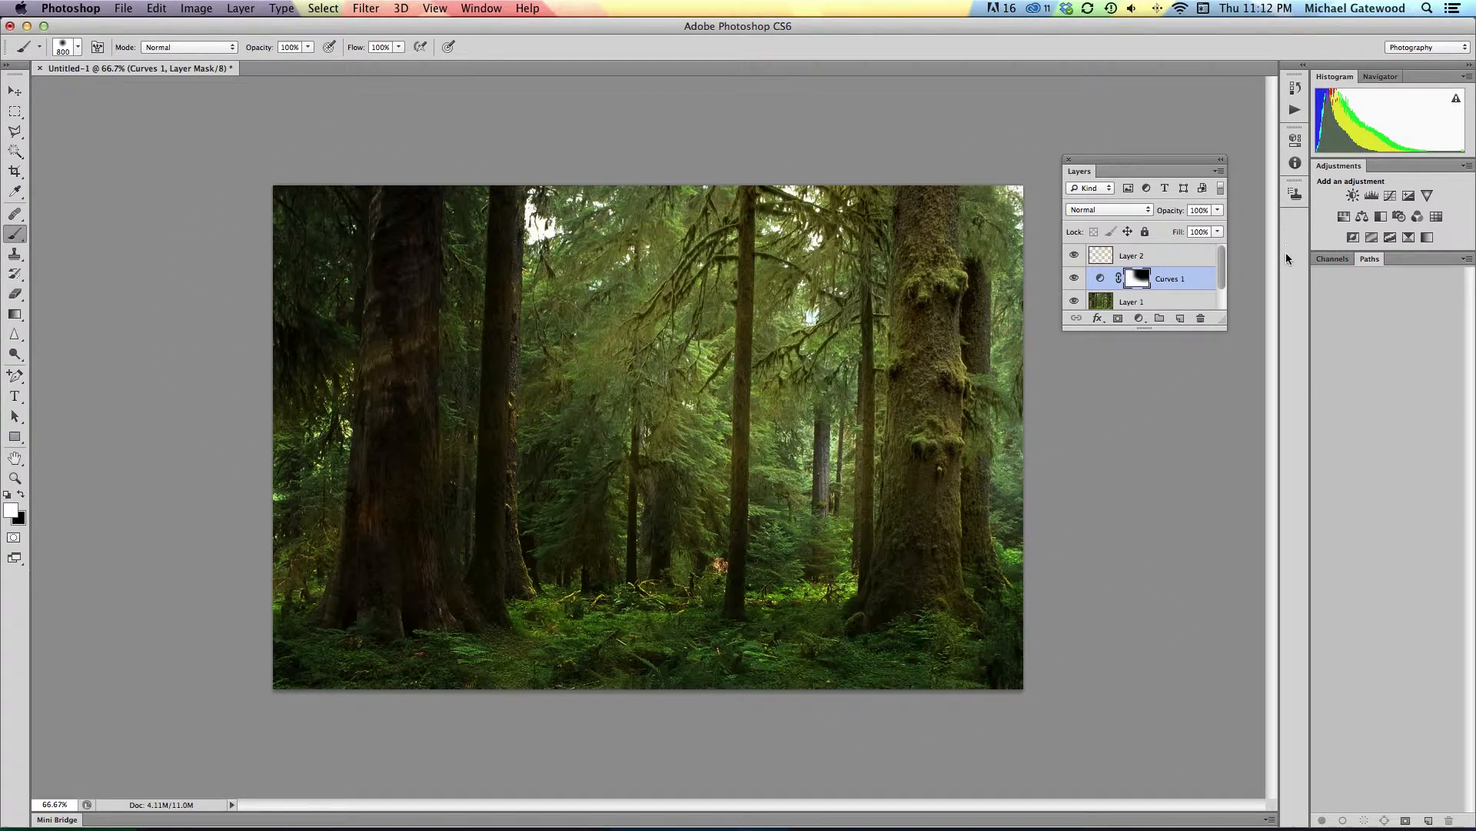
Step: Compare the image with the ray and Curves layers hidden and shown, enlarging the layer list to reveal every layer down to Background
{"action": "left_click", "coordinate": [1075, 255]}
{"action": "left_click", "coordinate": [1075, 257]}
{"action": "left_click", "coordinate": [1074, 278]}
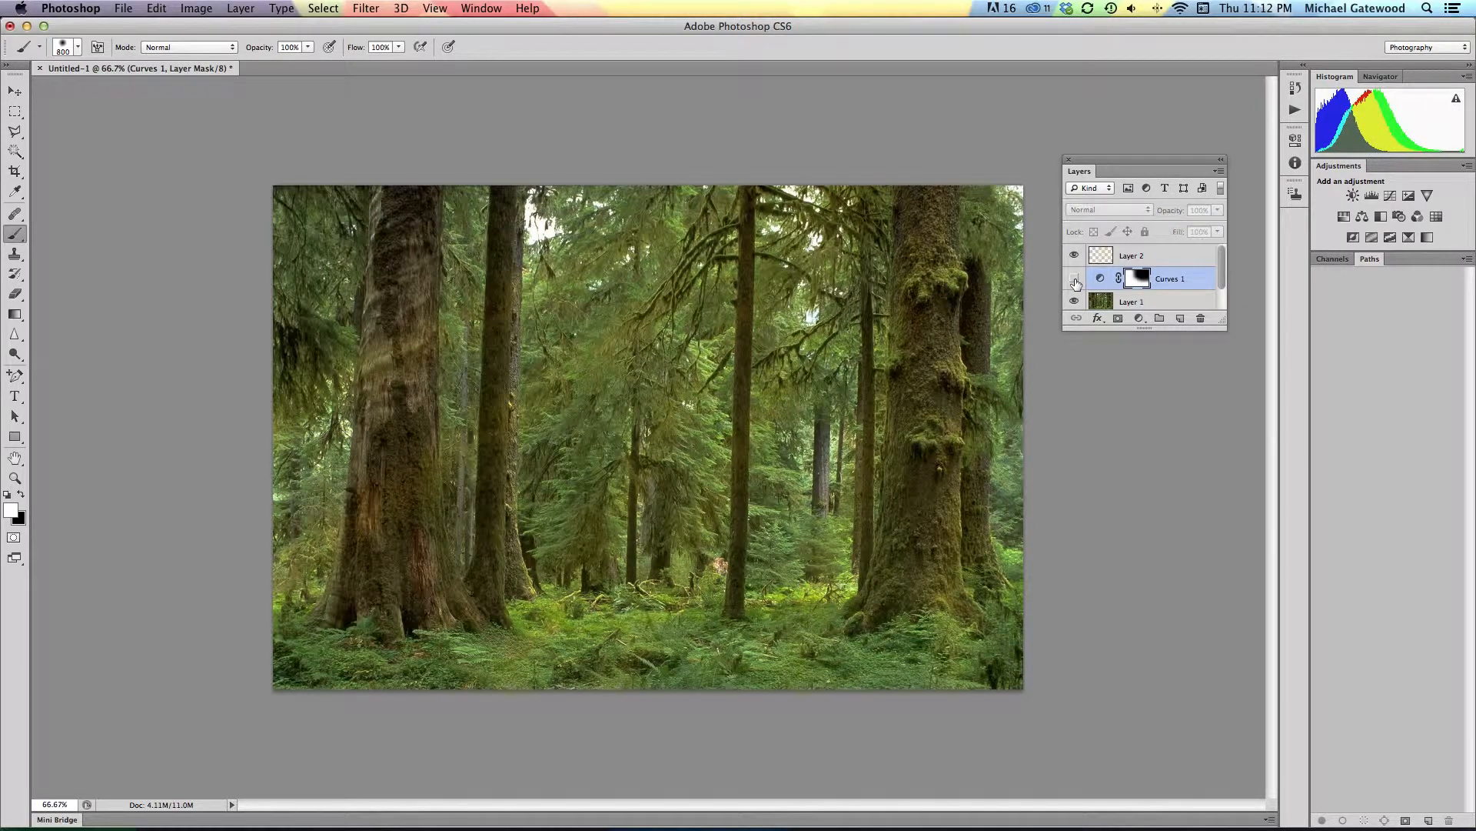
{"action": "left_click", "coordinate": [1074, 279]}
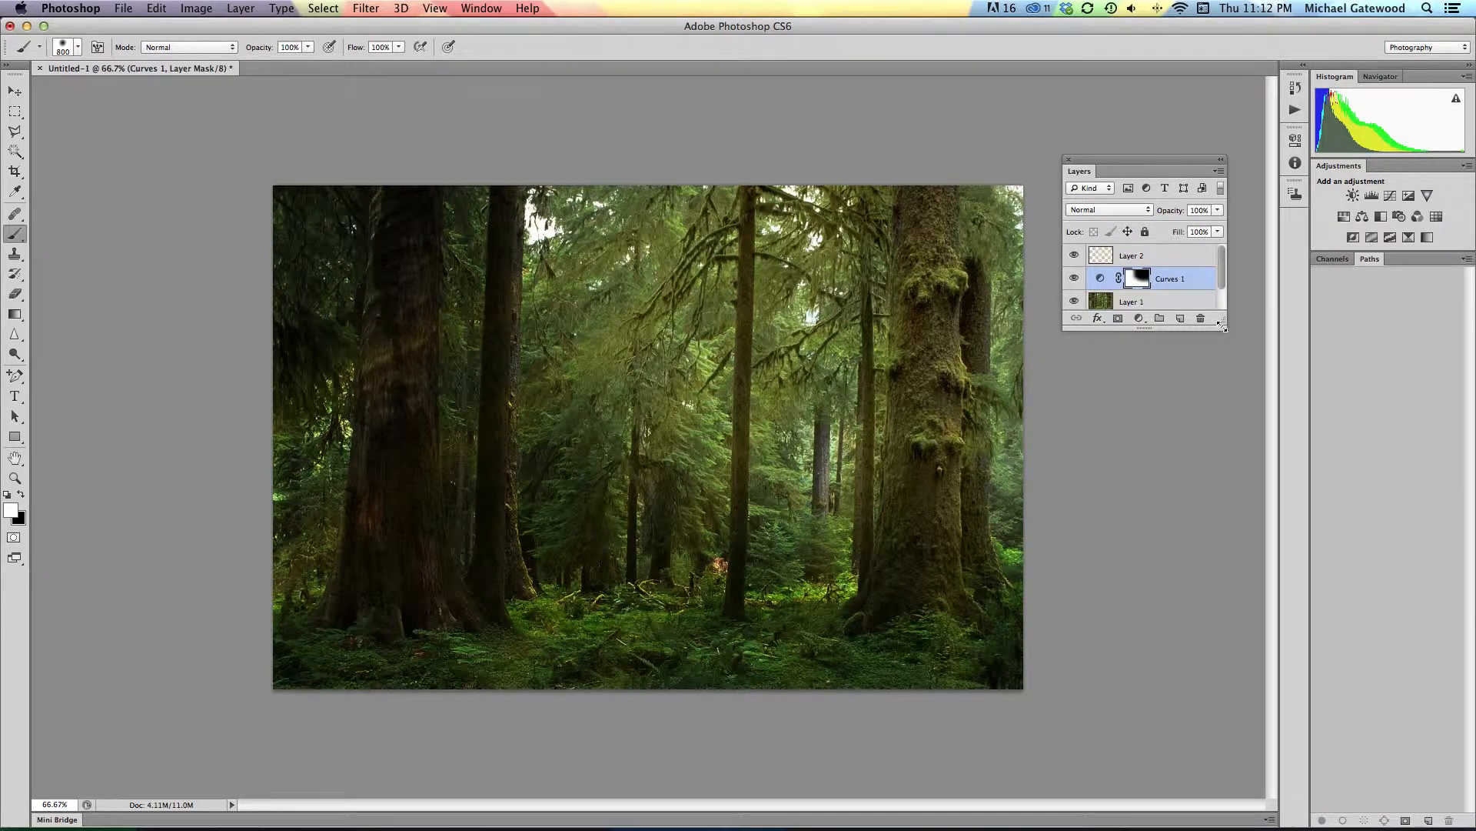
{"action": "left_click_drag", "start_coordinate": [1223, 326], "coordinate": [1273, 431]}
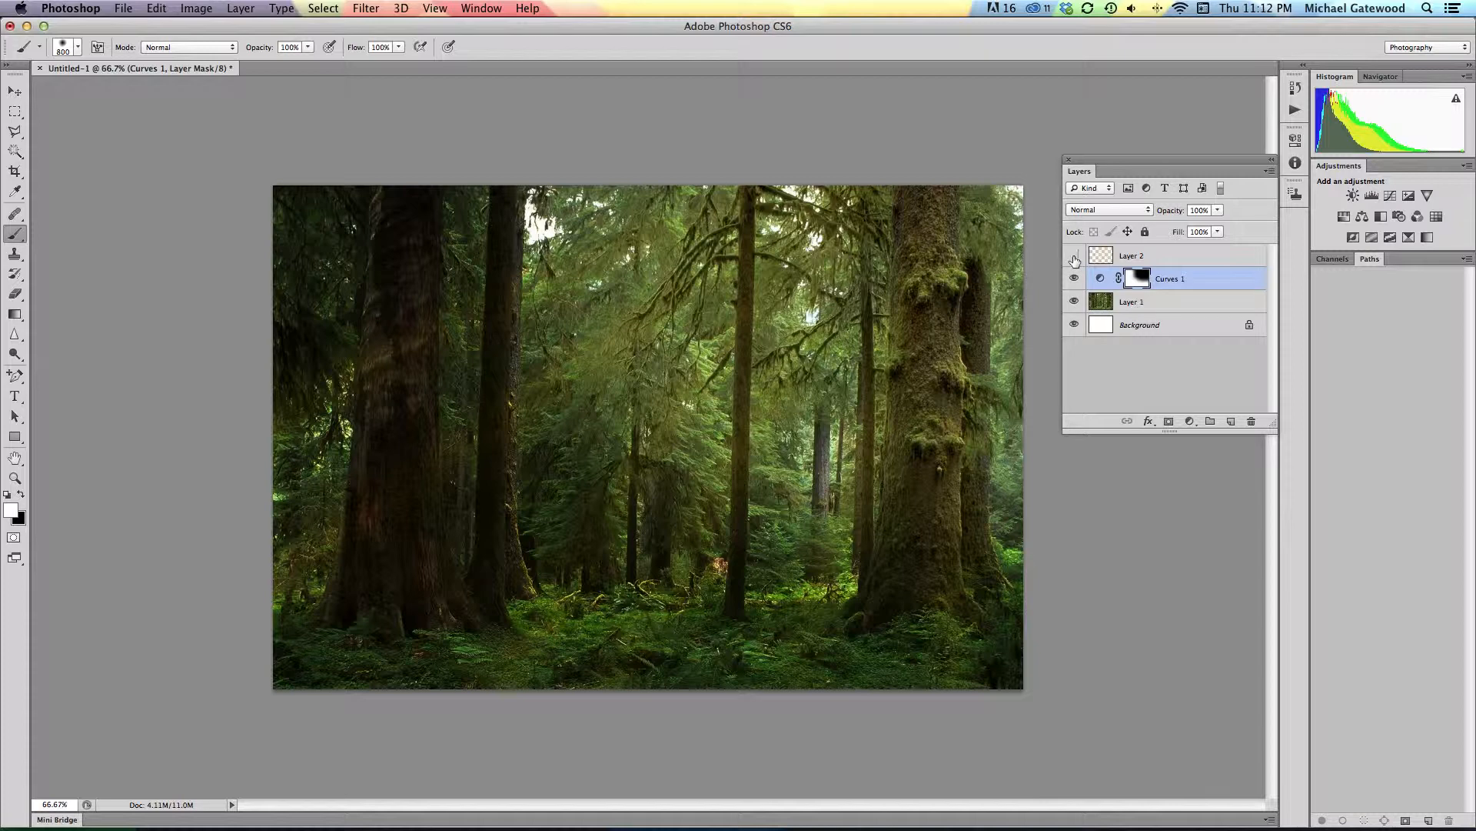
{"action": "left_click", "coordinate": [1074, 258]}
{"action": "left_click", "coordinate": [1074, 279]}
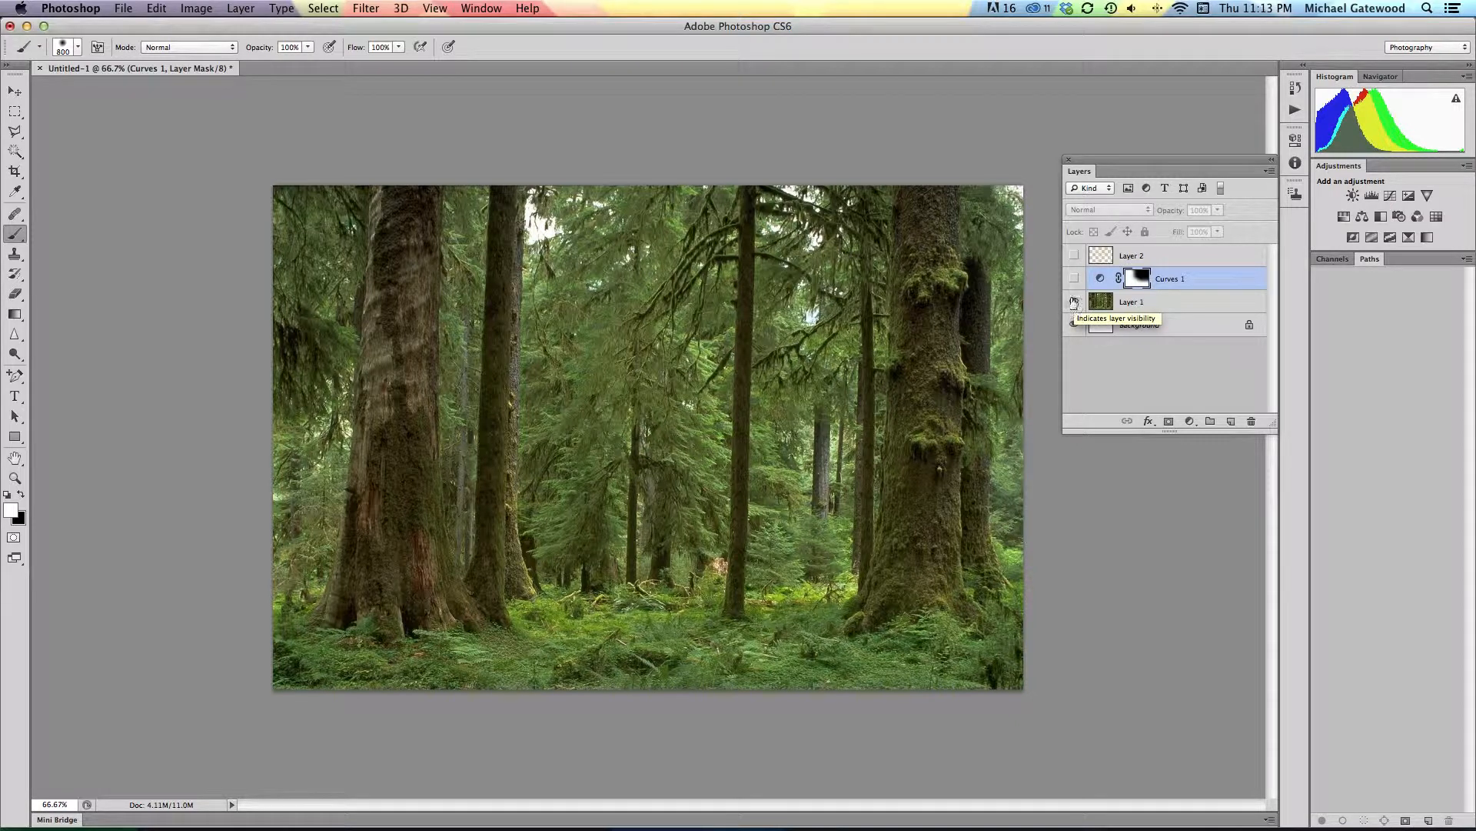
{"action": "left_click", "coordinate": [1075, 278]}
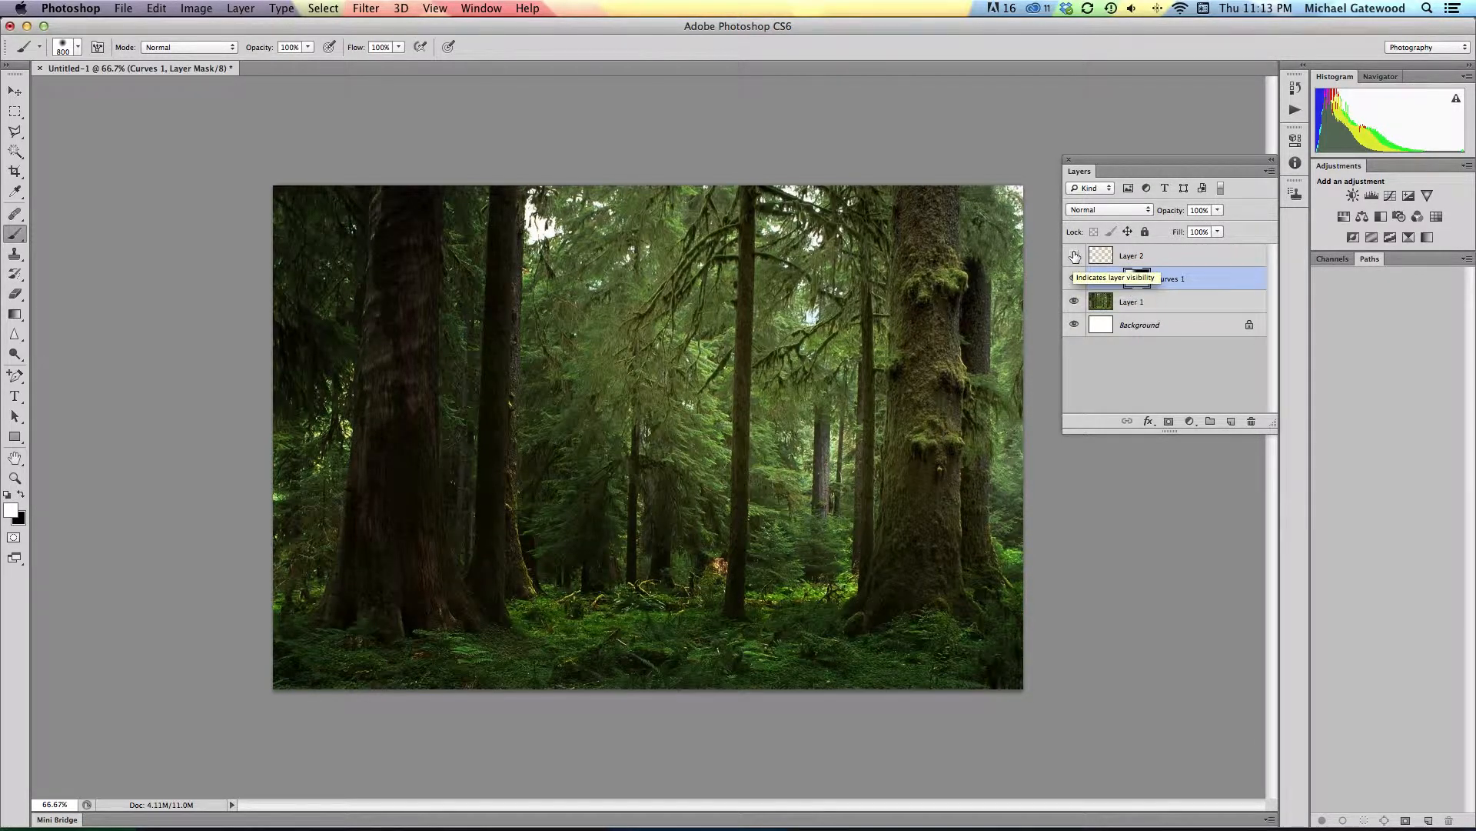
{"action": "left_click", "coordinate": [1075, 255]}
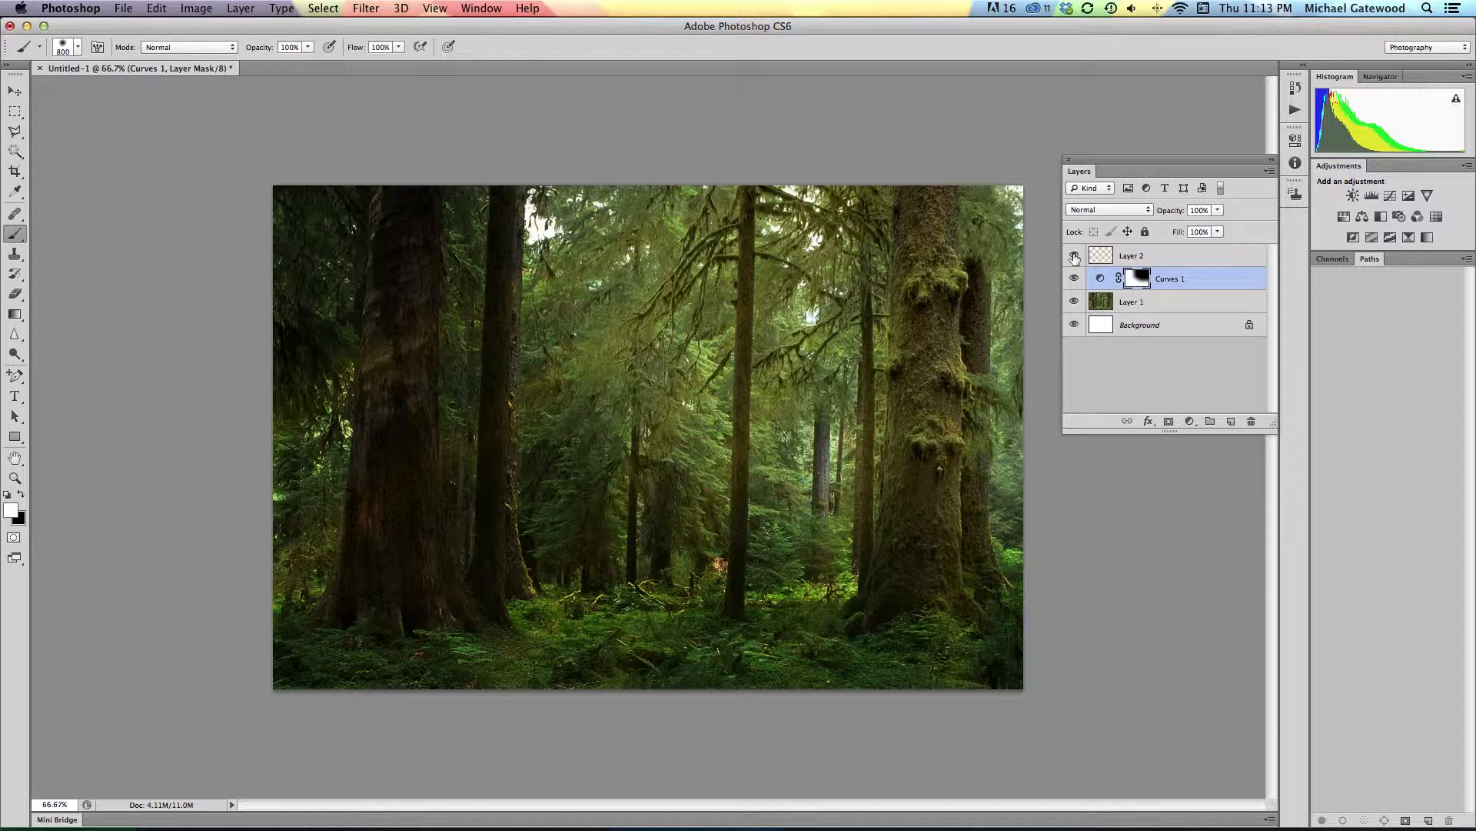